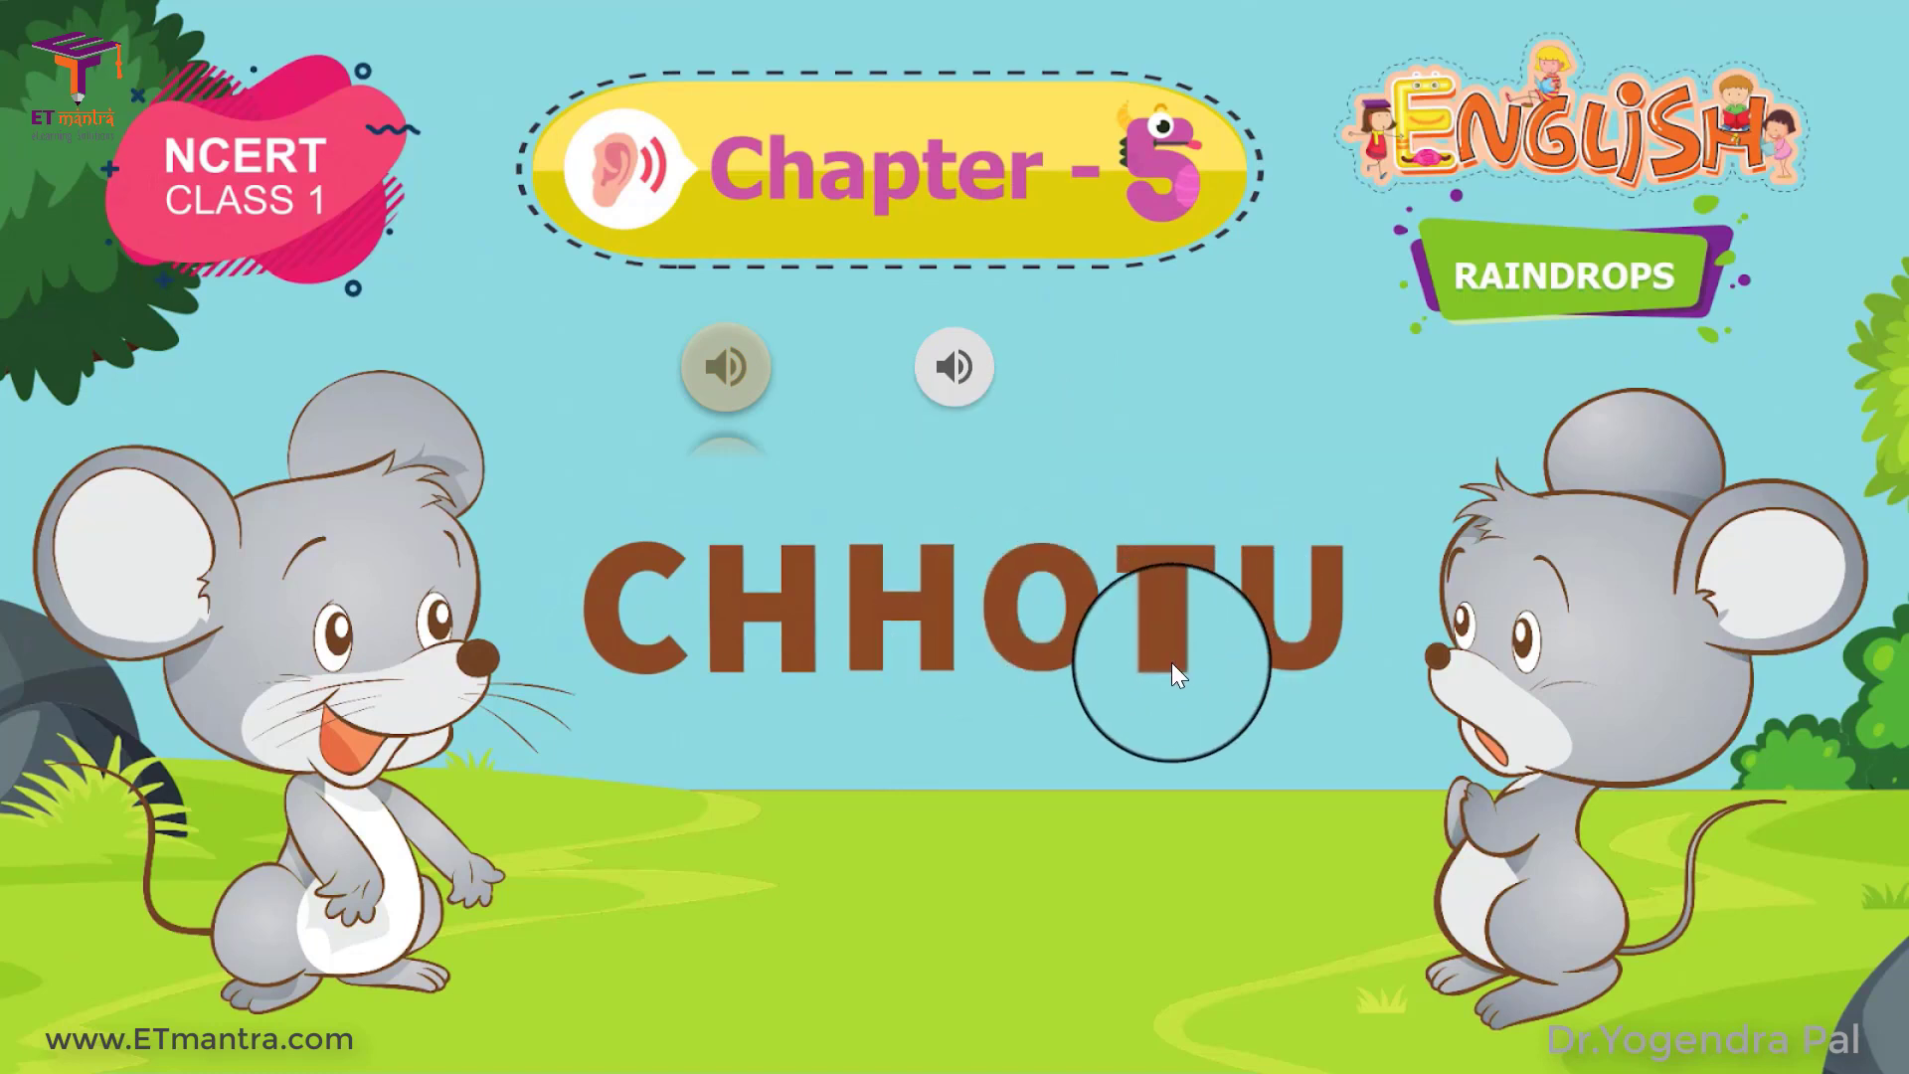
# - Exit the full-screen slideshow and return to the editor
pyautogui.press('Escape')
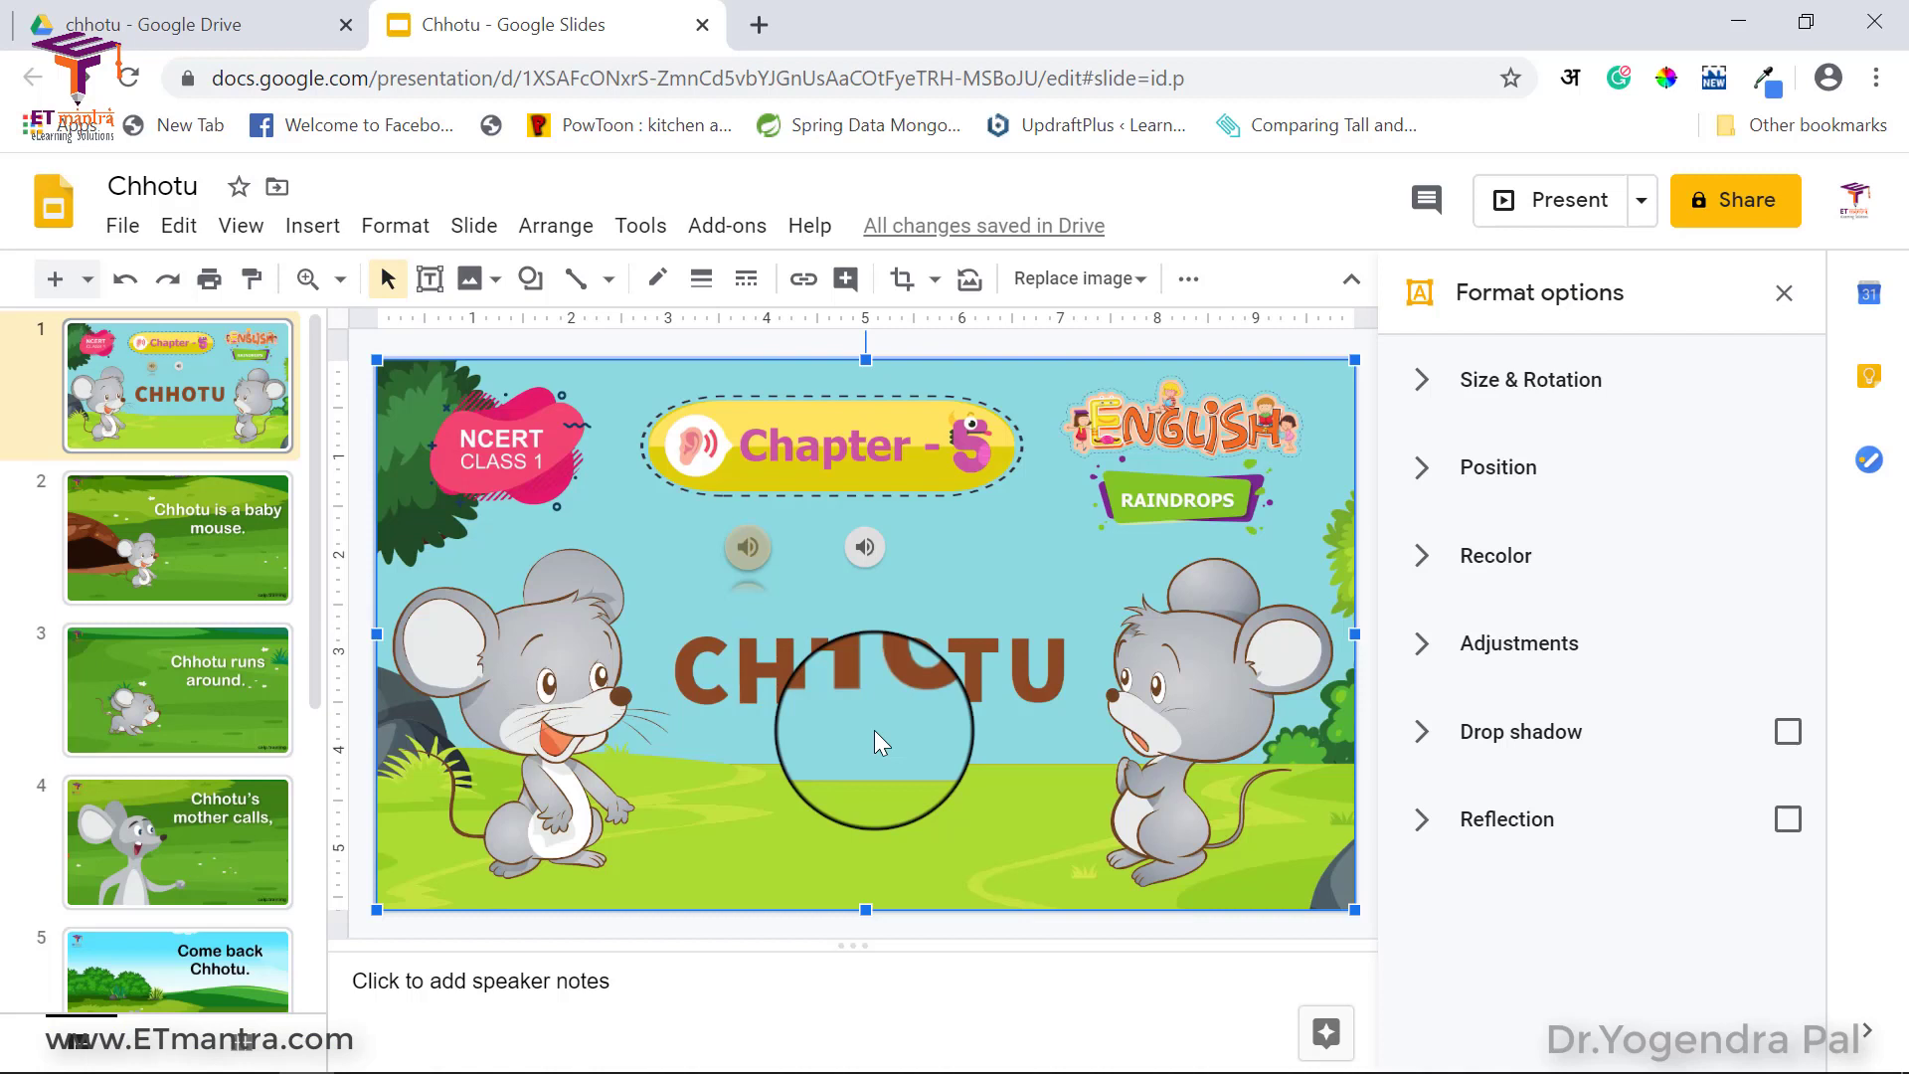
# - Check the first audio clip's playback settings, then move to slide 2
pyautogui.moveTo(738, 543)
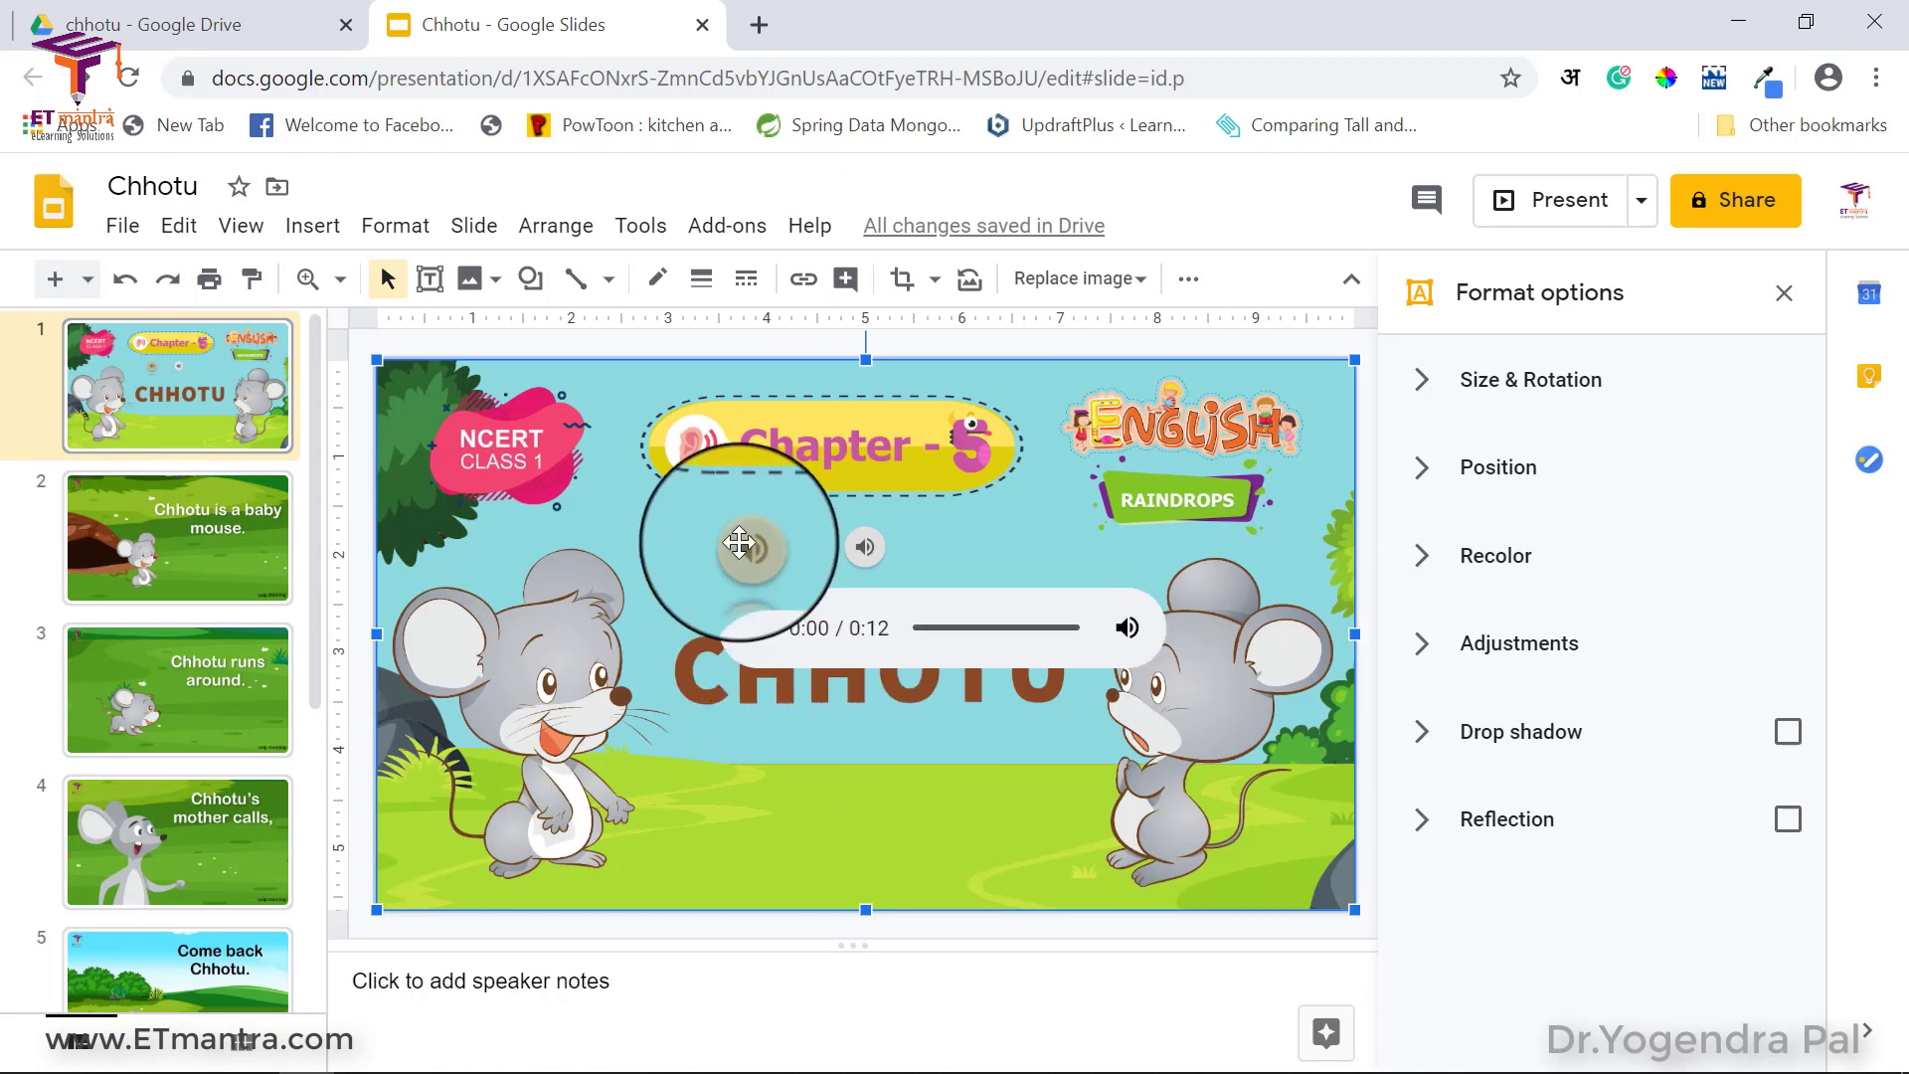
pyautogui.click(747, 546)
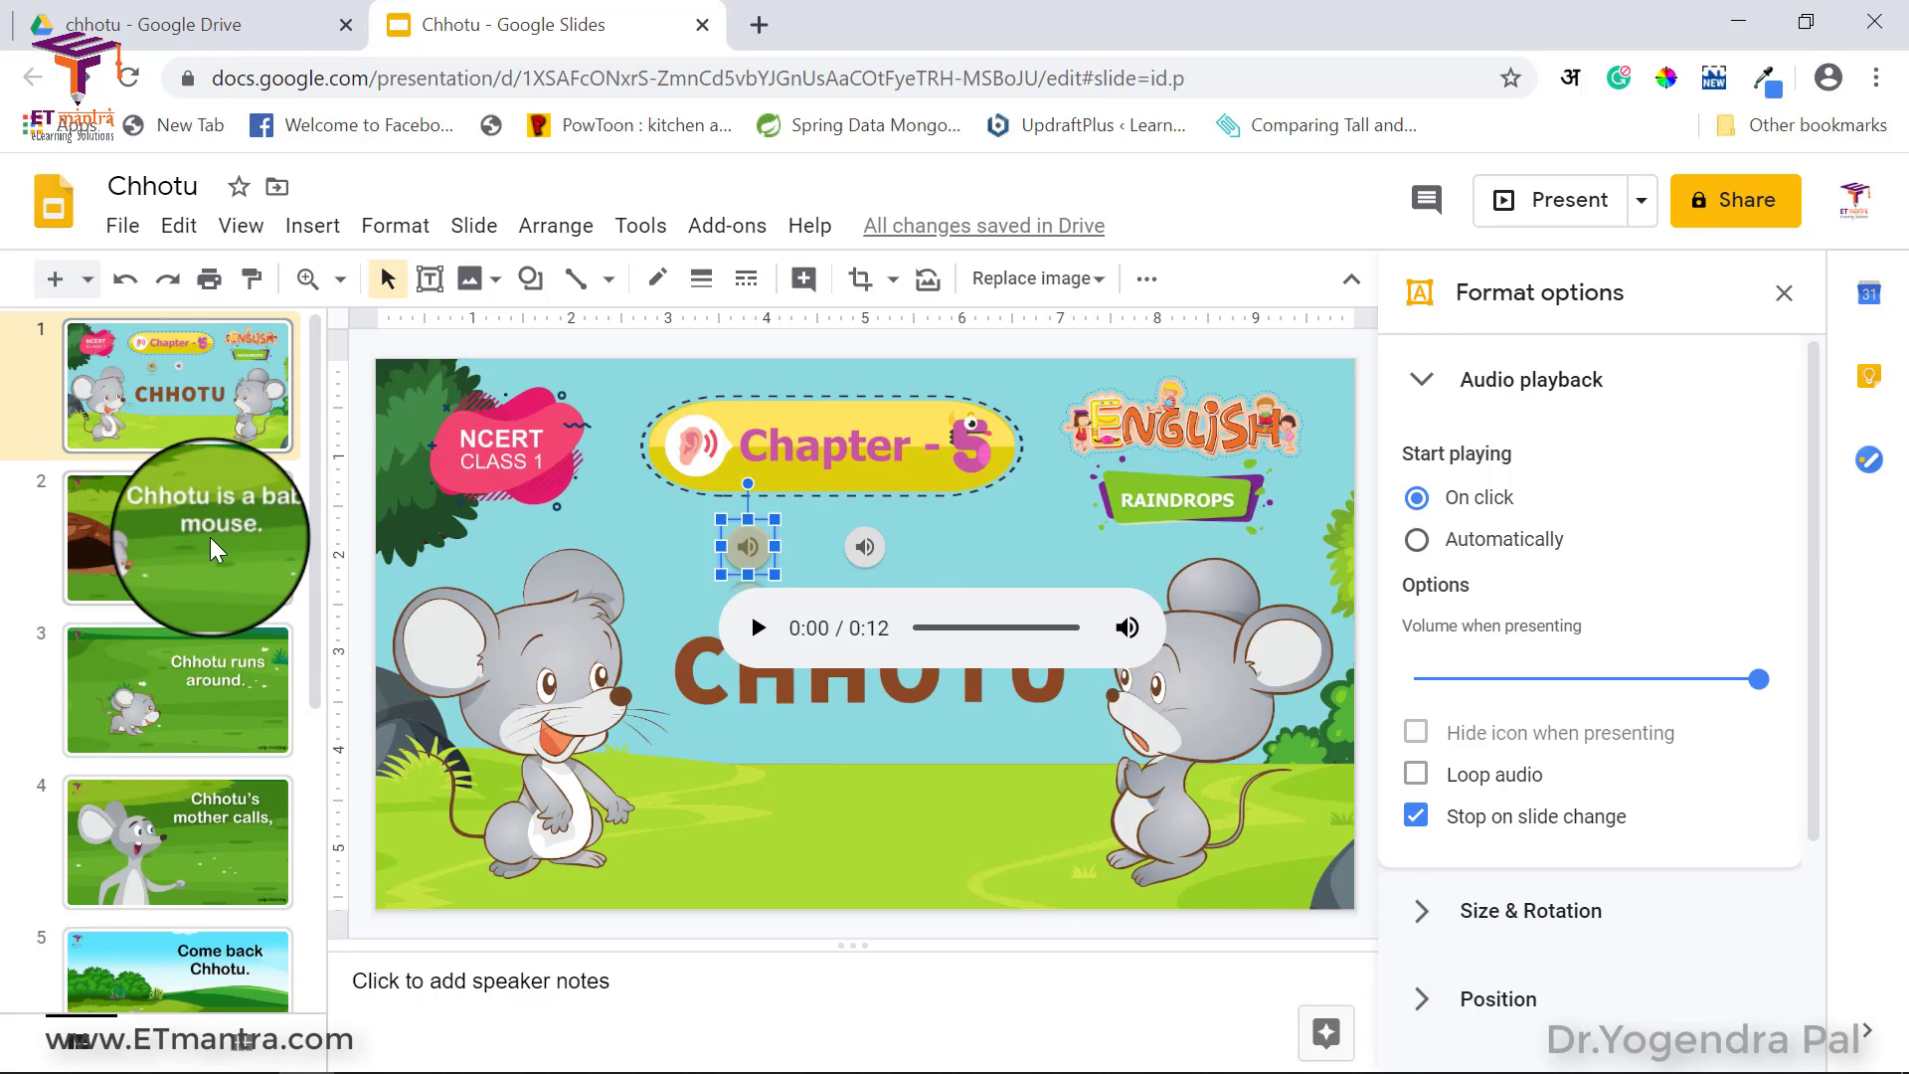
pyautogui.click(210, 537)
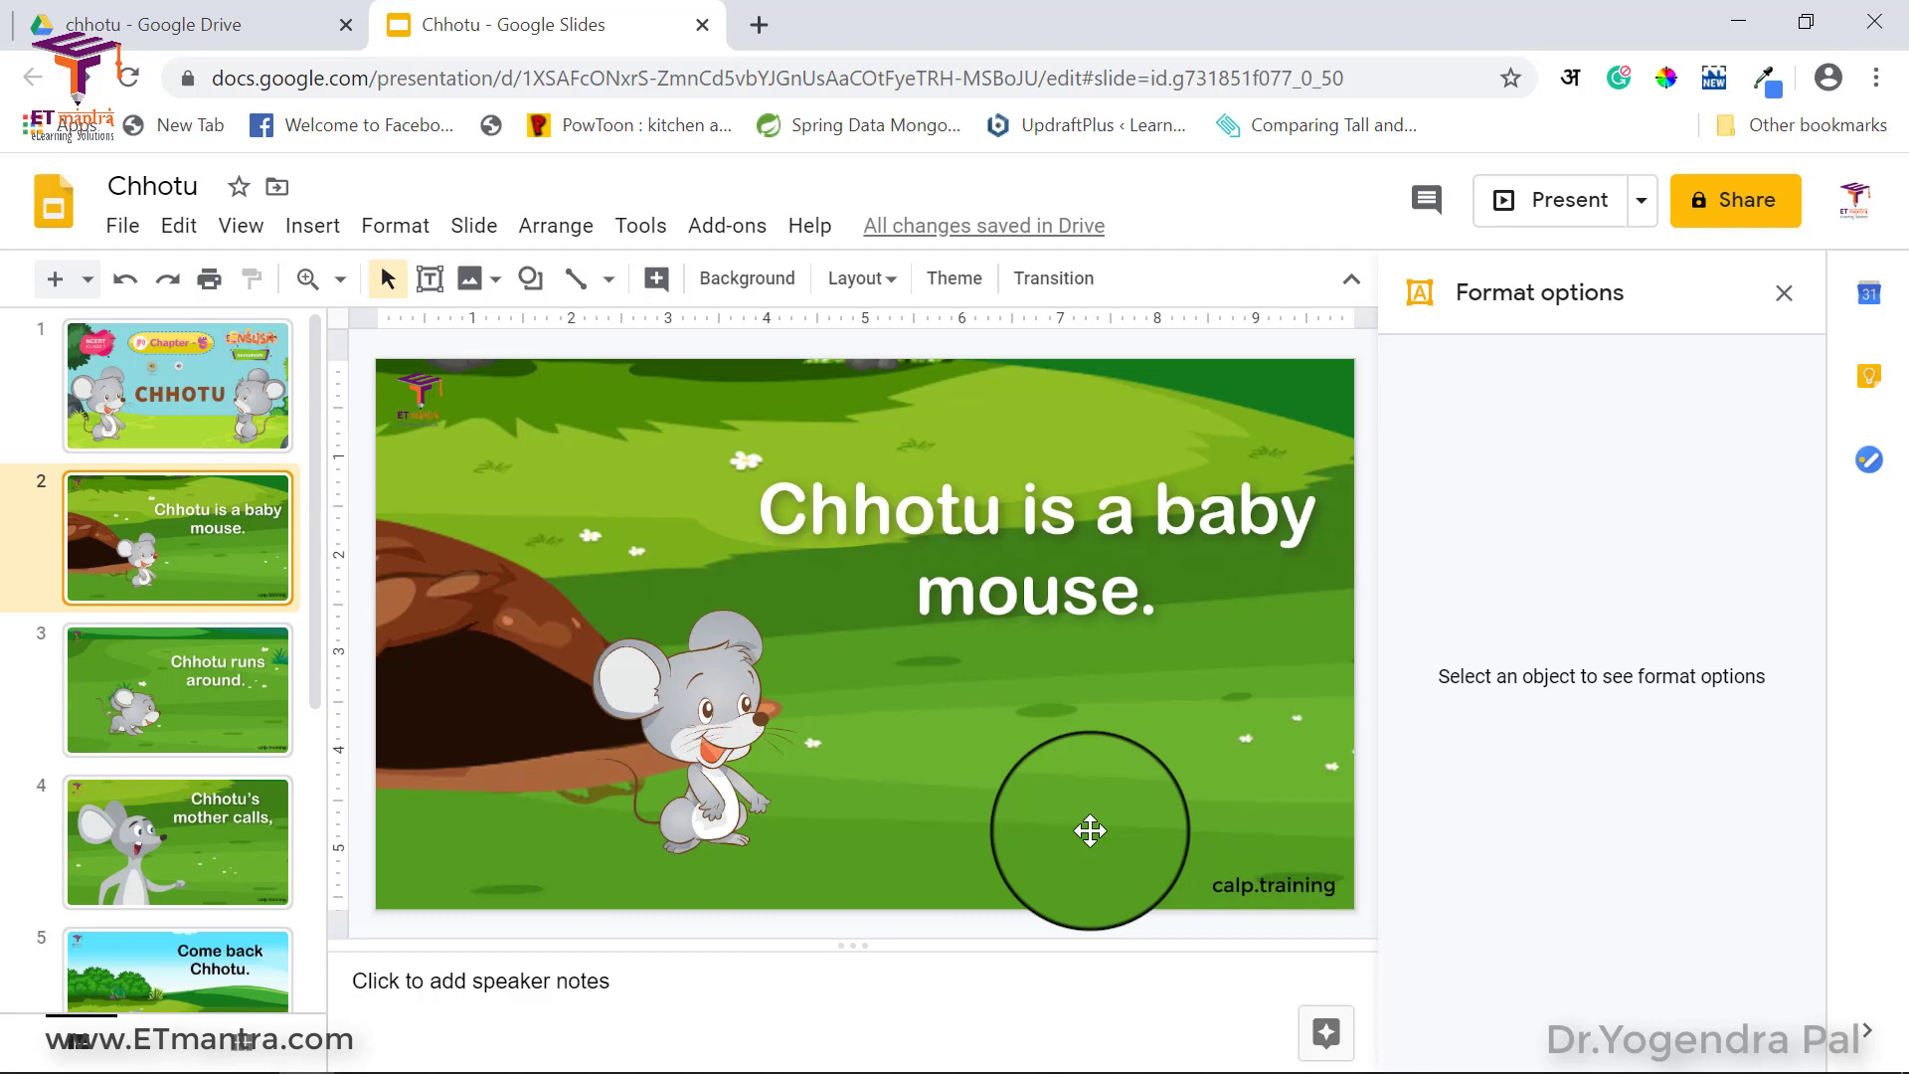
# - Return to the CHHOTU title slide and compare both audio clips, ending with the first selected
pyautogui.click(216, 409)
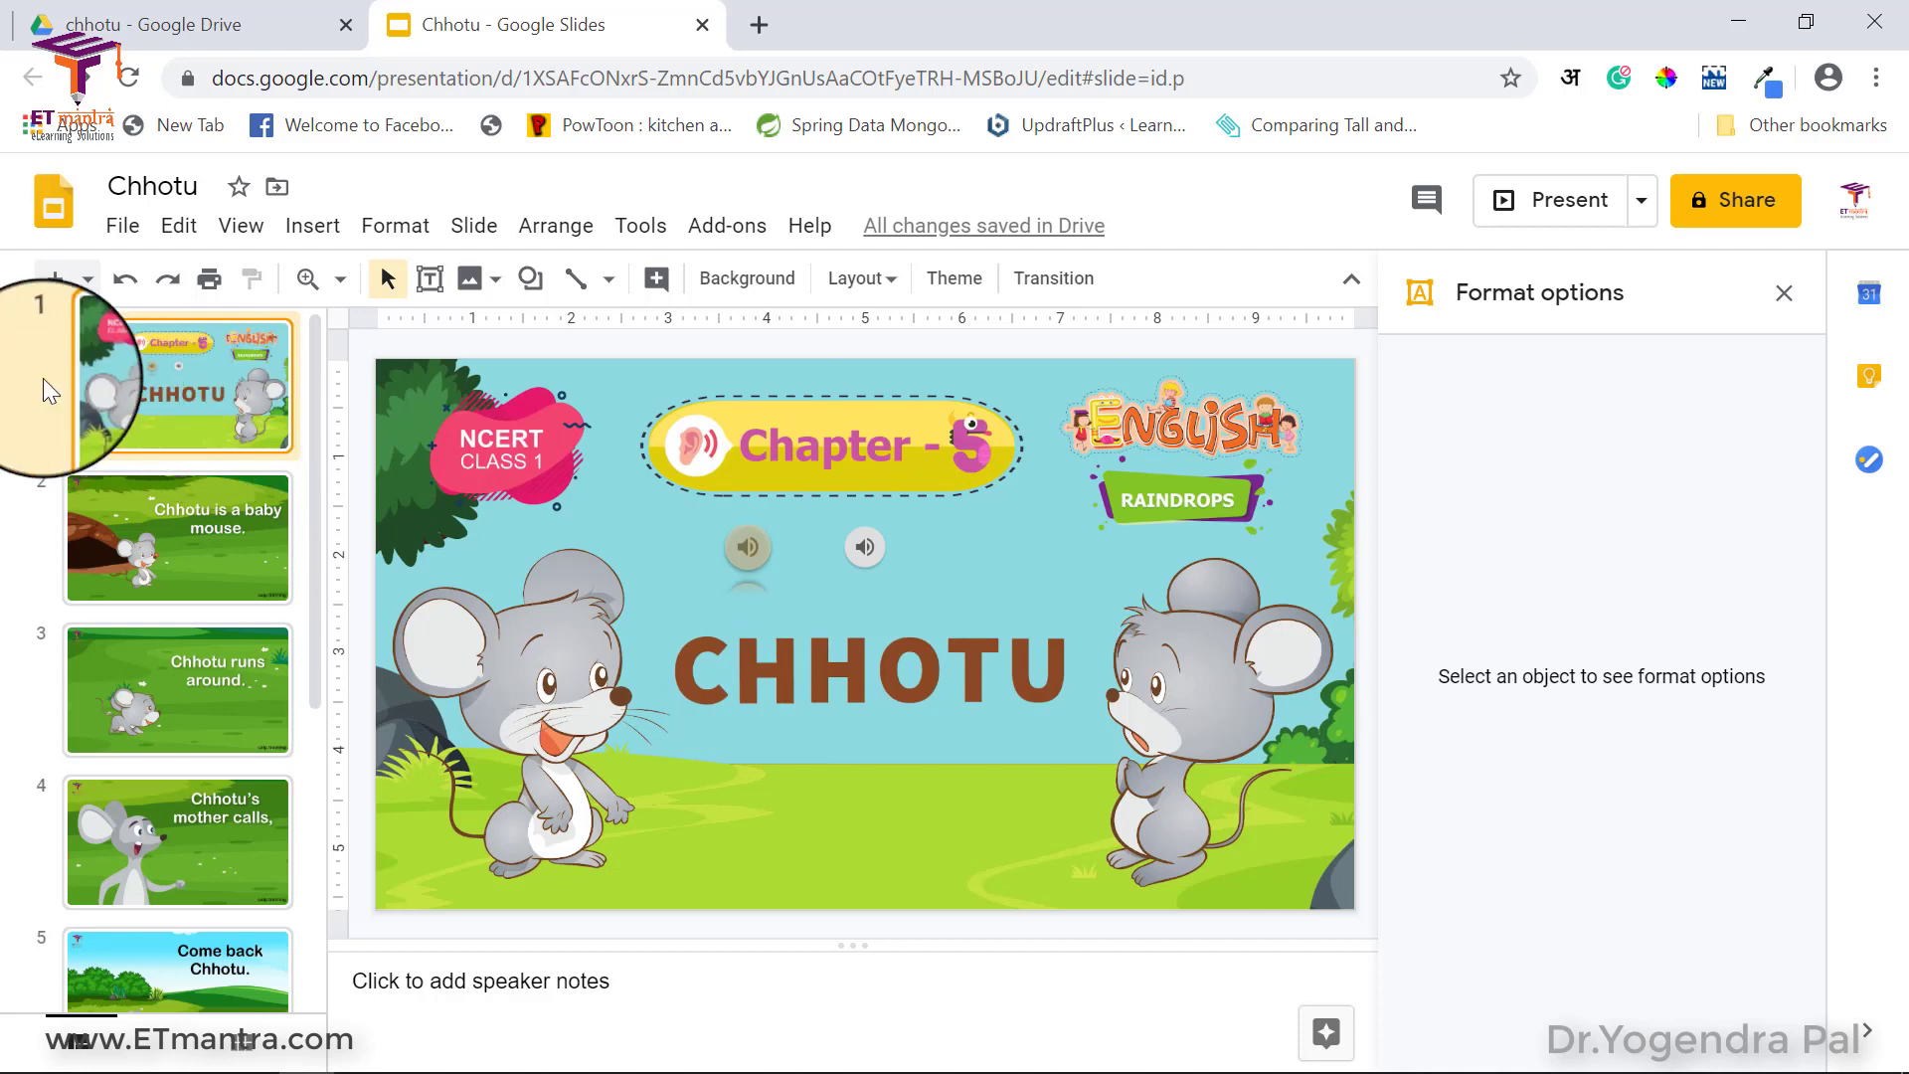
pyautogui.moveTo(867, 551)
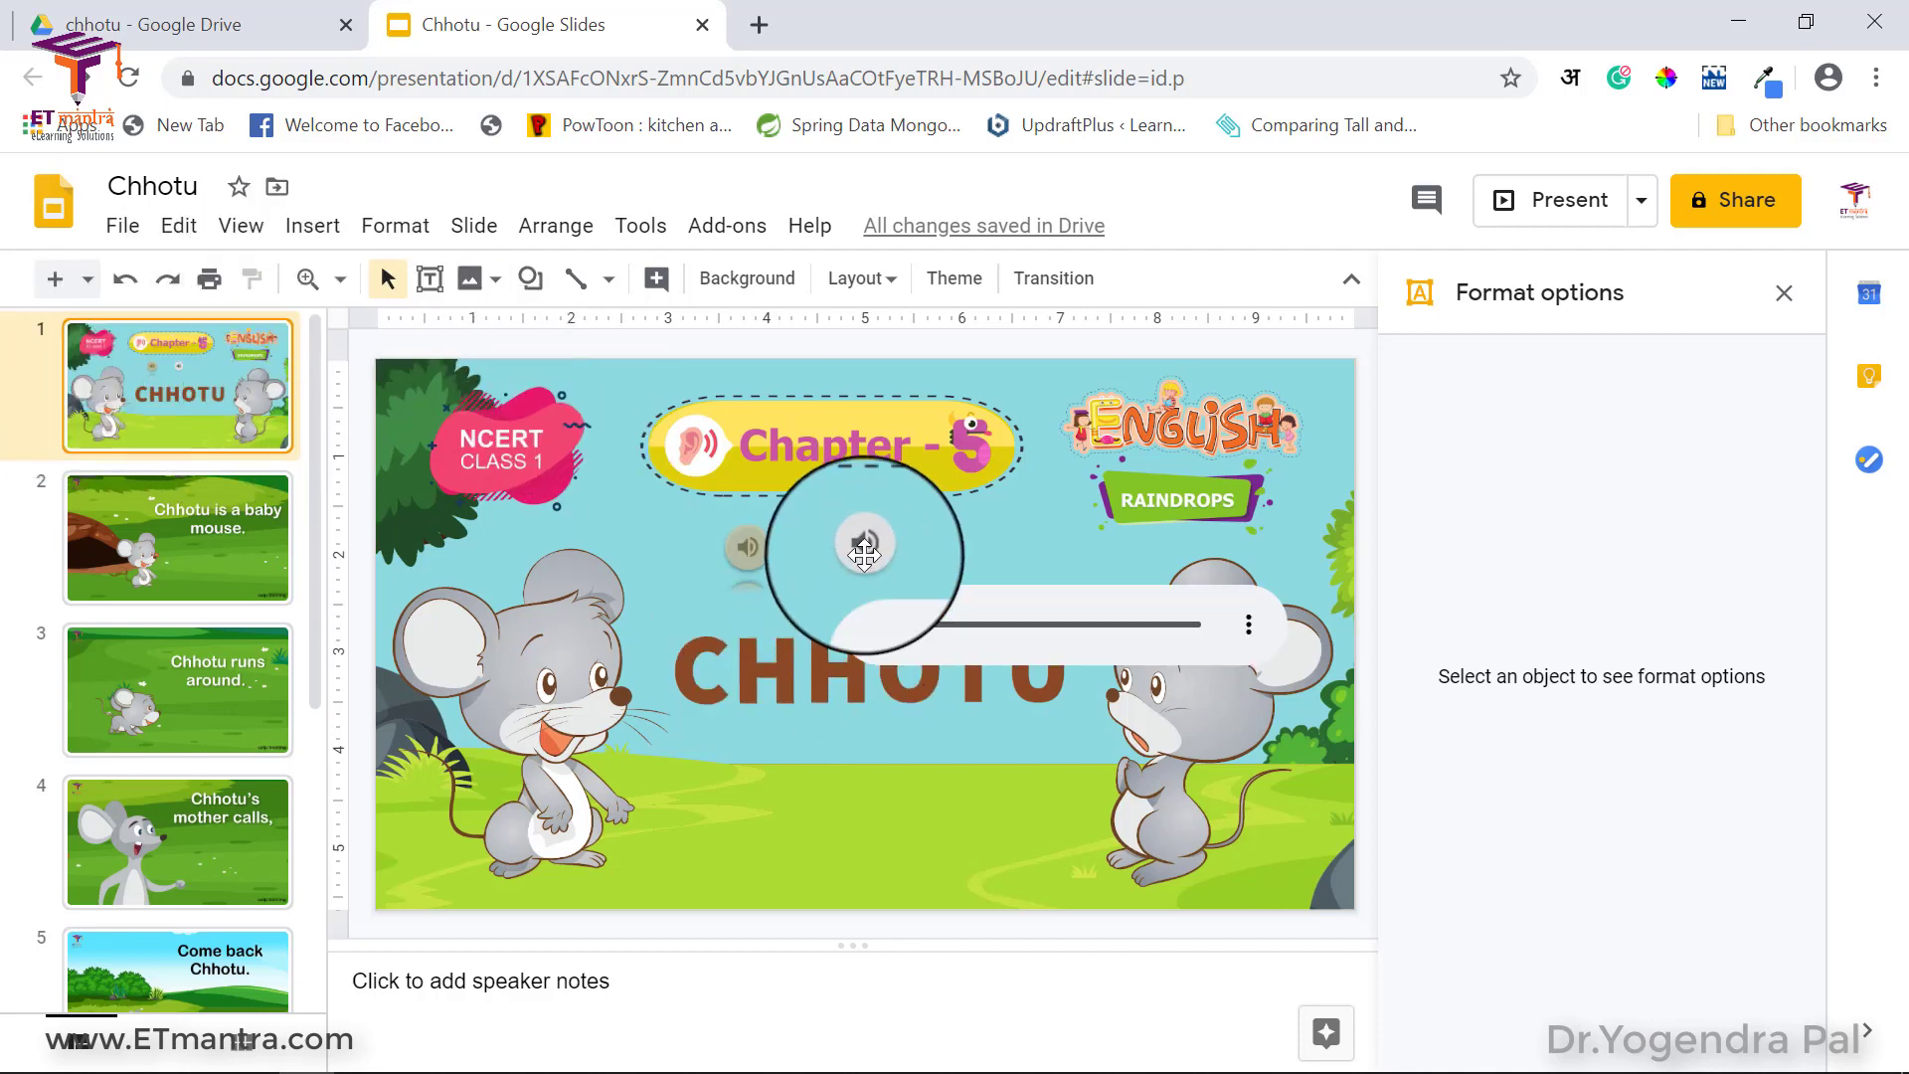
pyautogui.click(746, 547)
pyautogui.moveTo(750, 548)
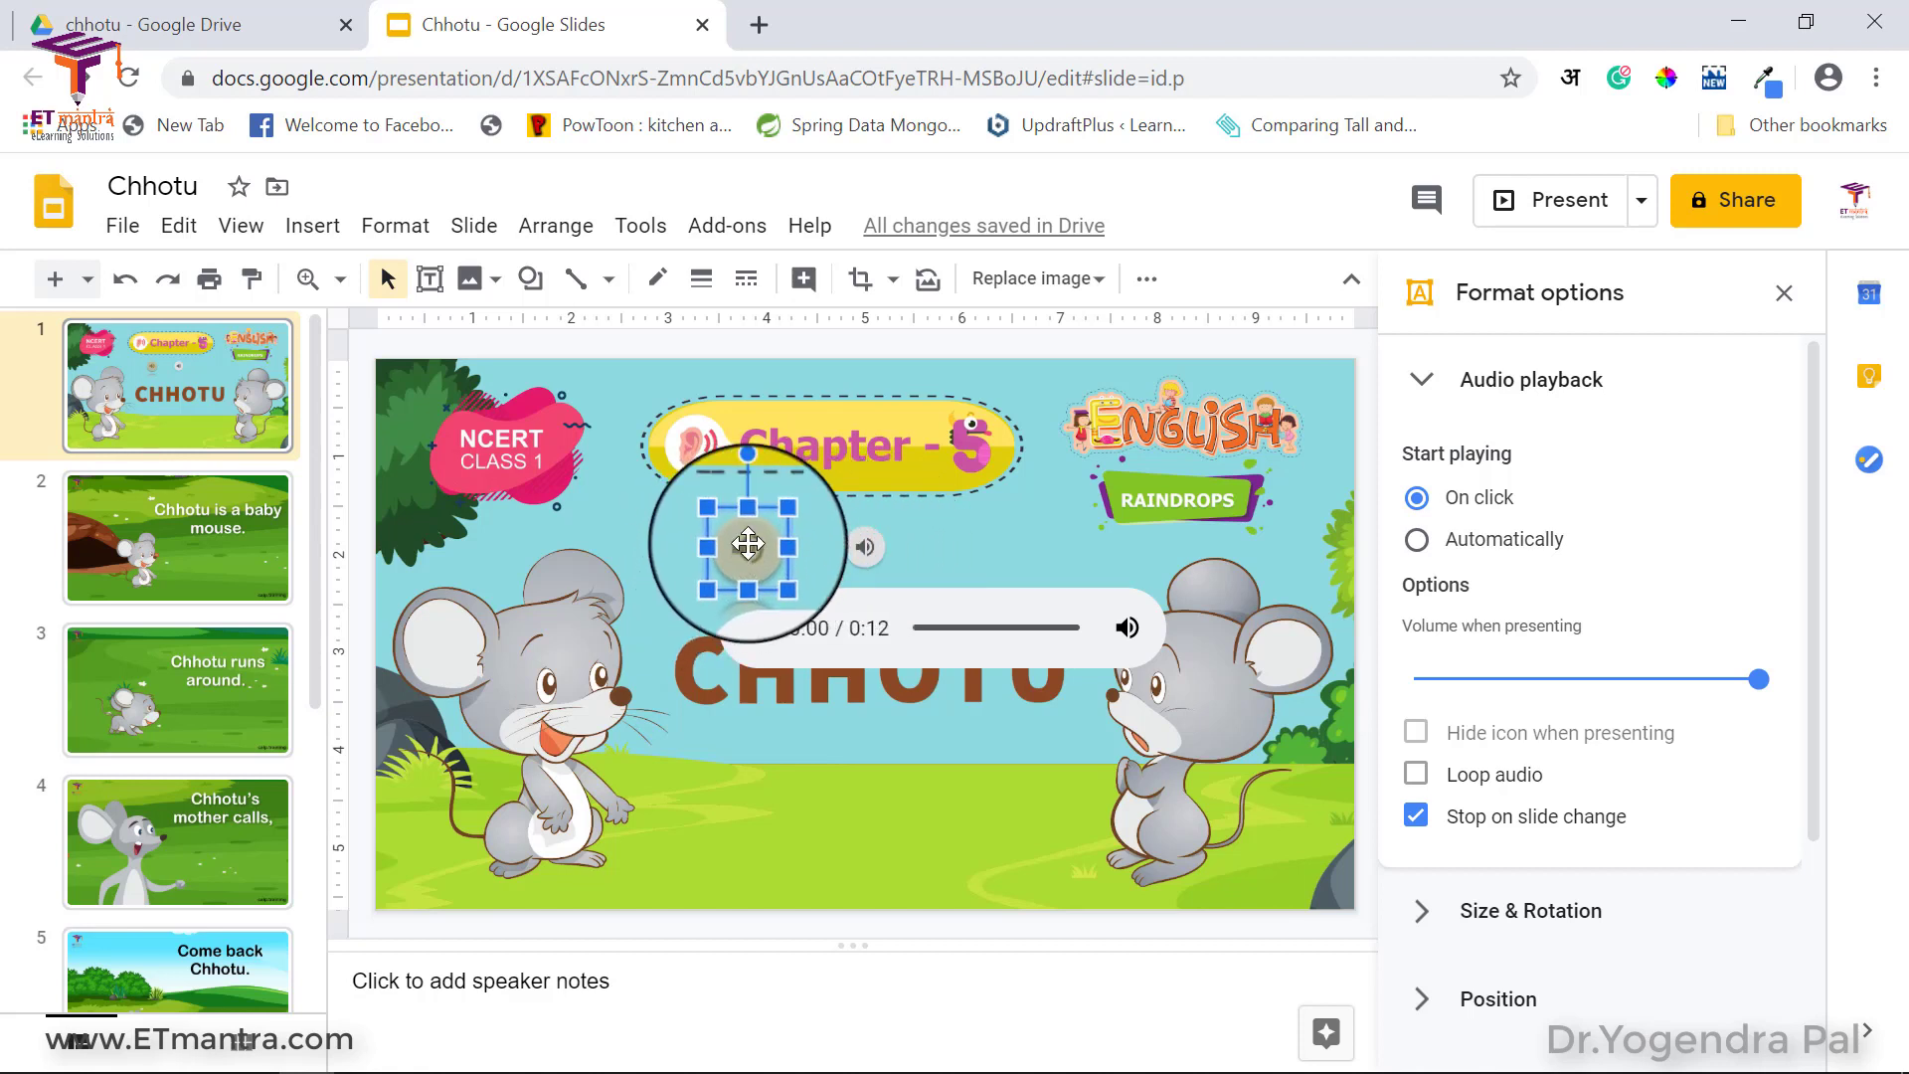
pyautogui.click(861, 548)
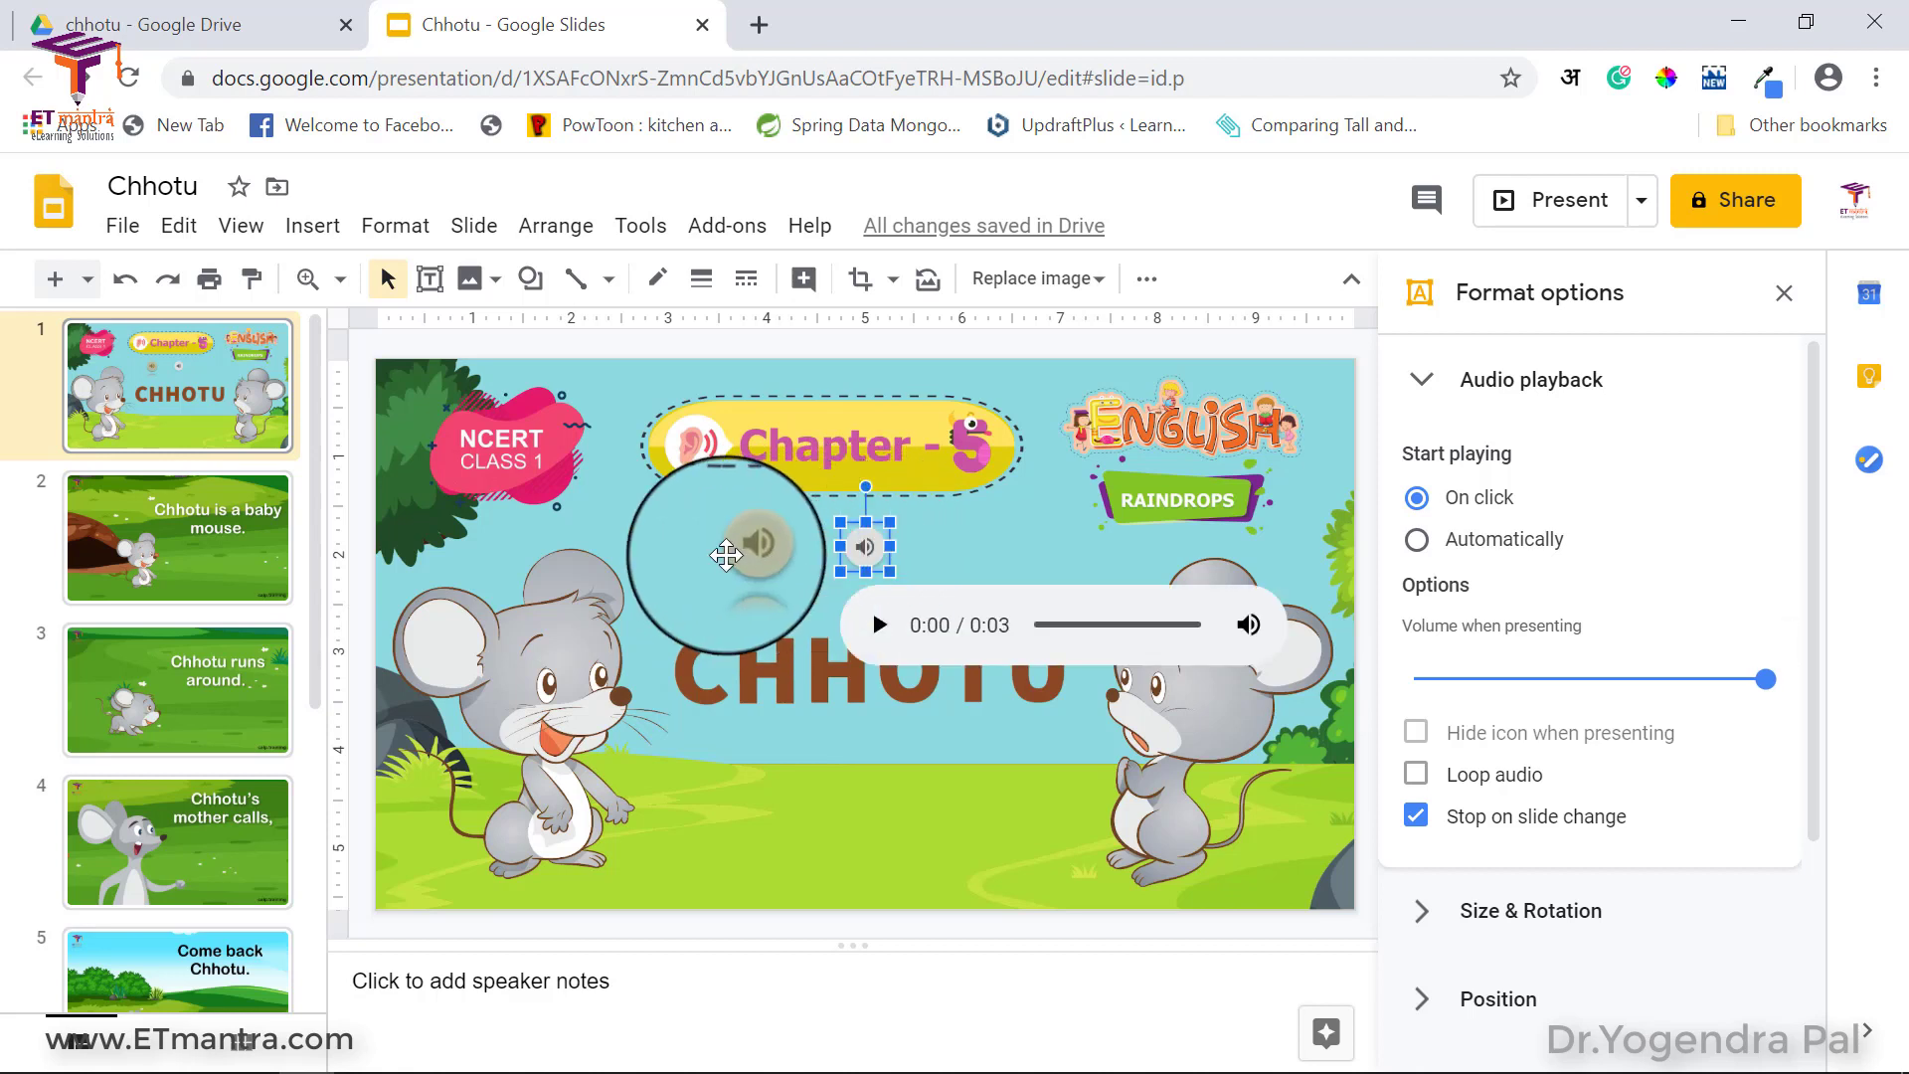
pyautogui.click(748, 547)
pyautogui.click(861, 547)
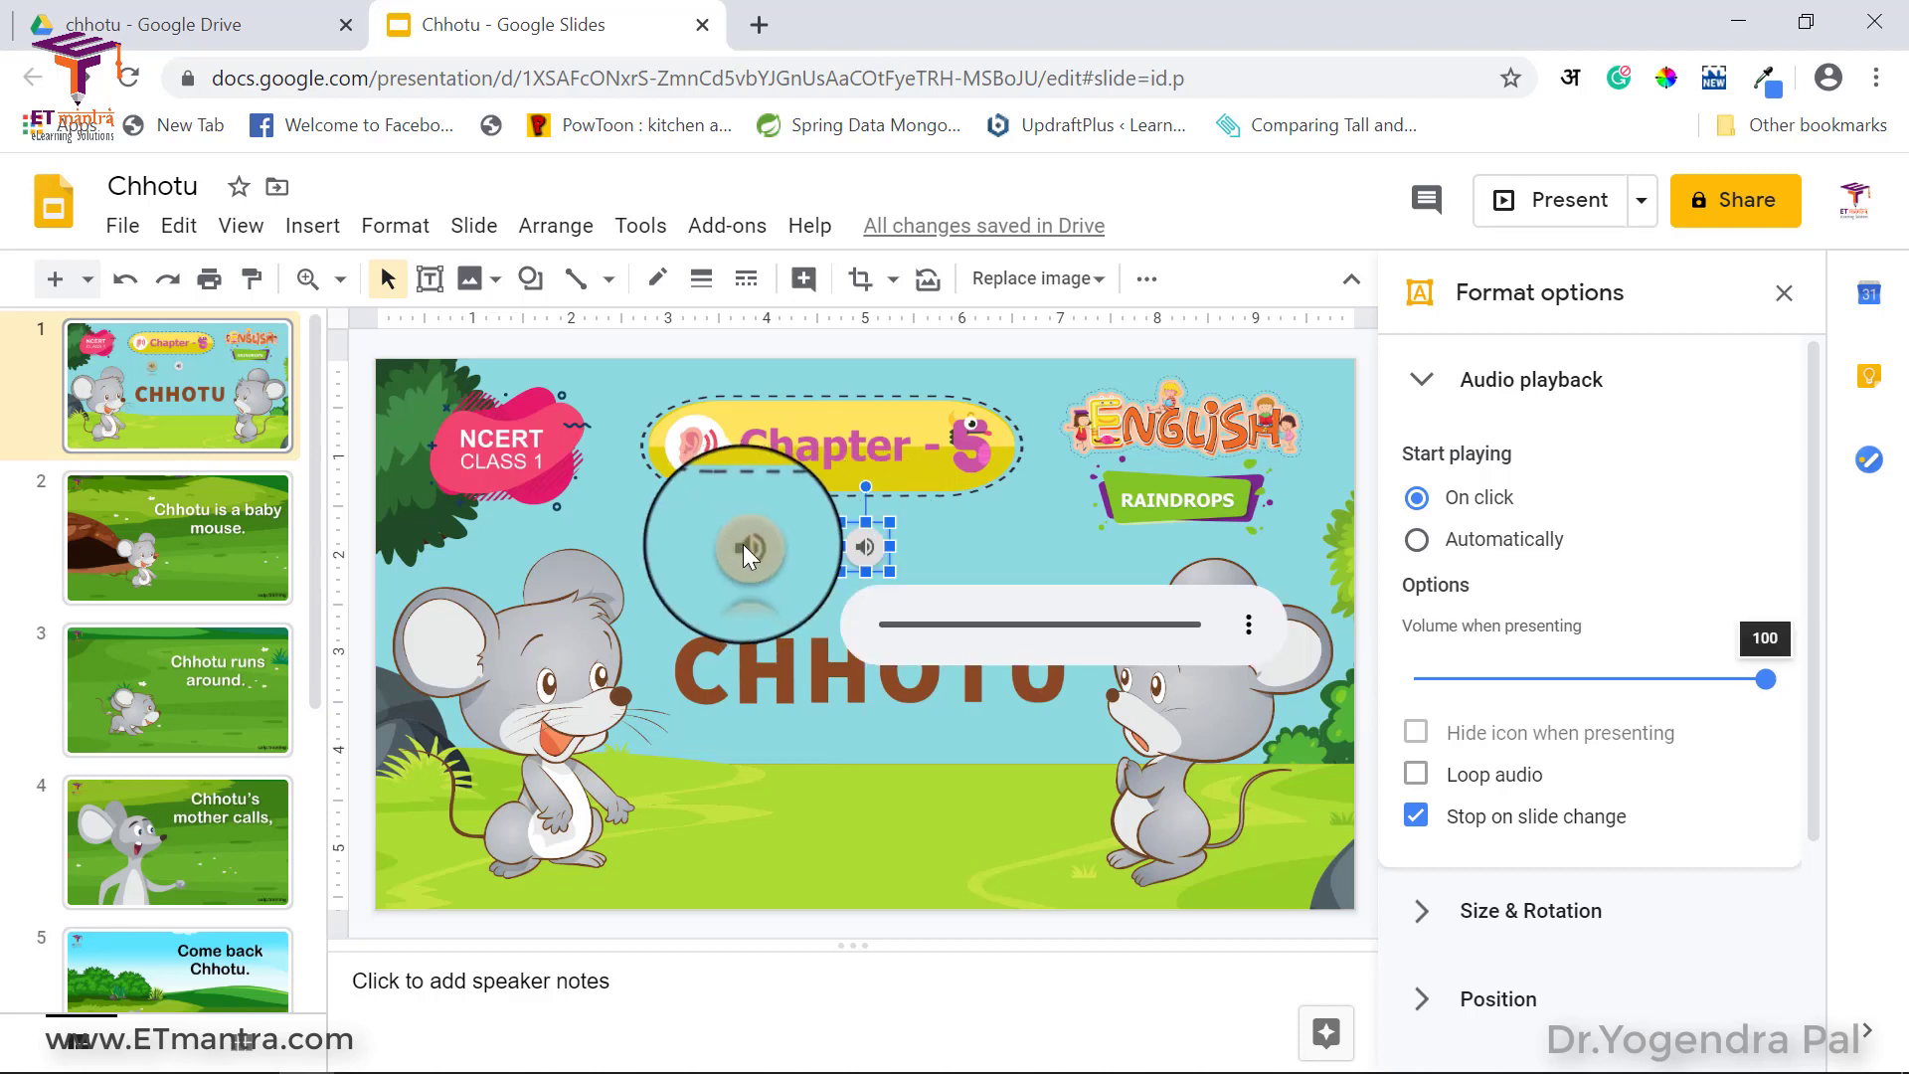
pyautogui.click(743, 544)
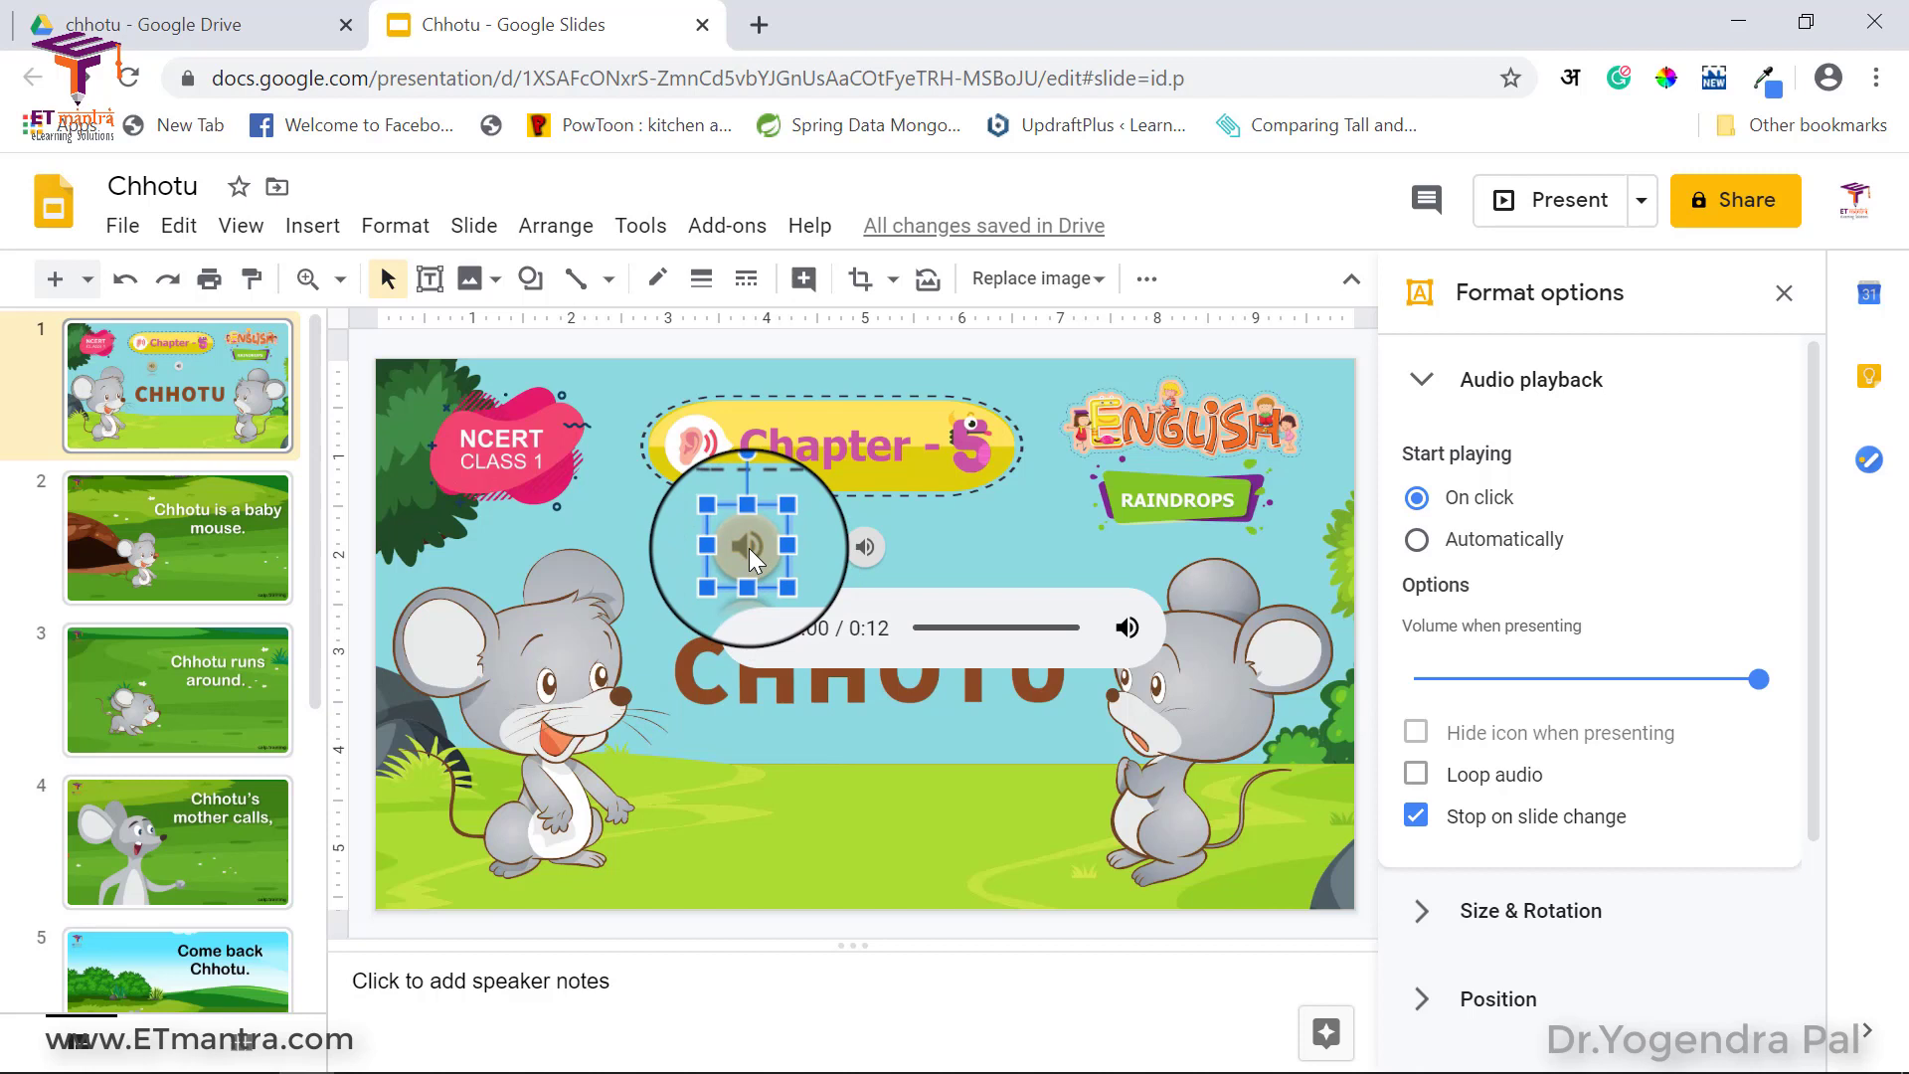
# - Start replacing the first audio clip's image with a web search for 'listen'
pyautogui.rightClick(749, 547)
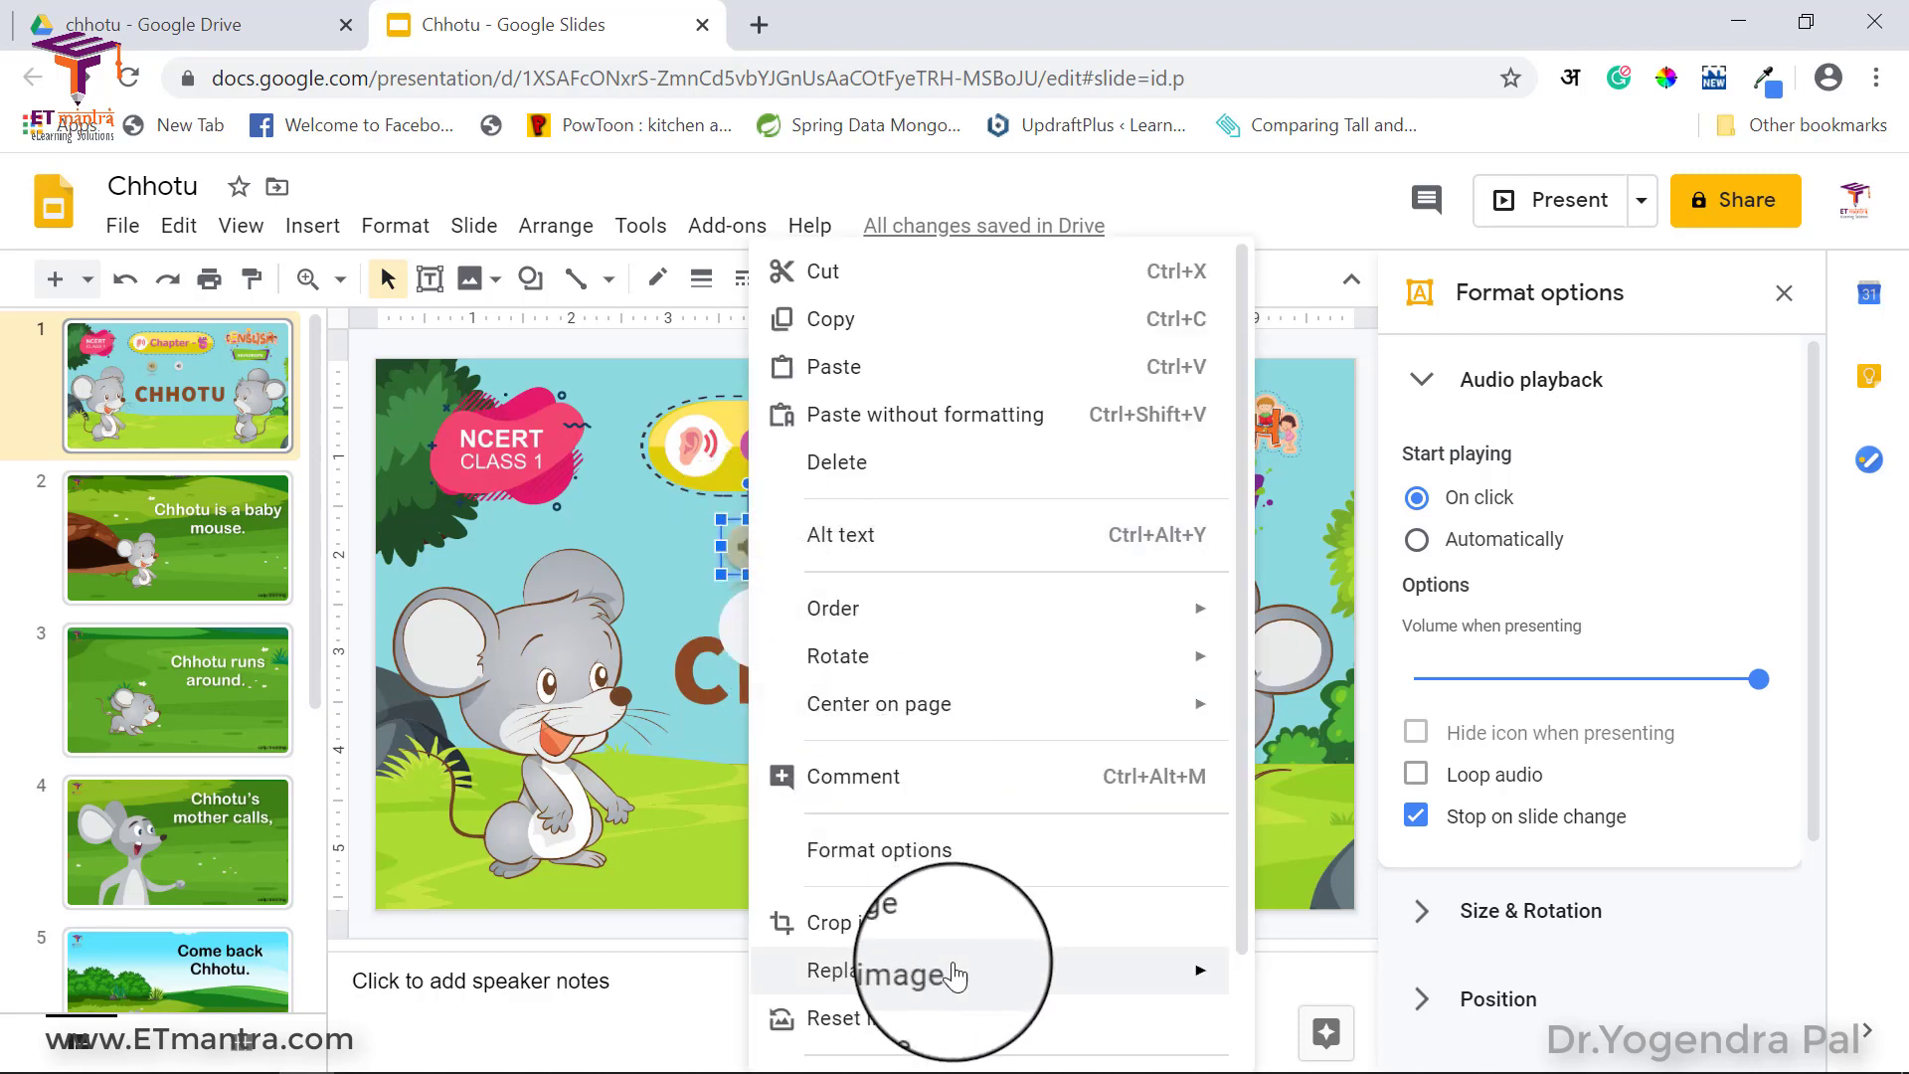
pyautogui.moveTo(1054, 976)
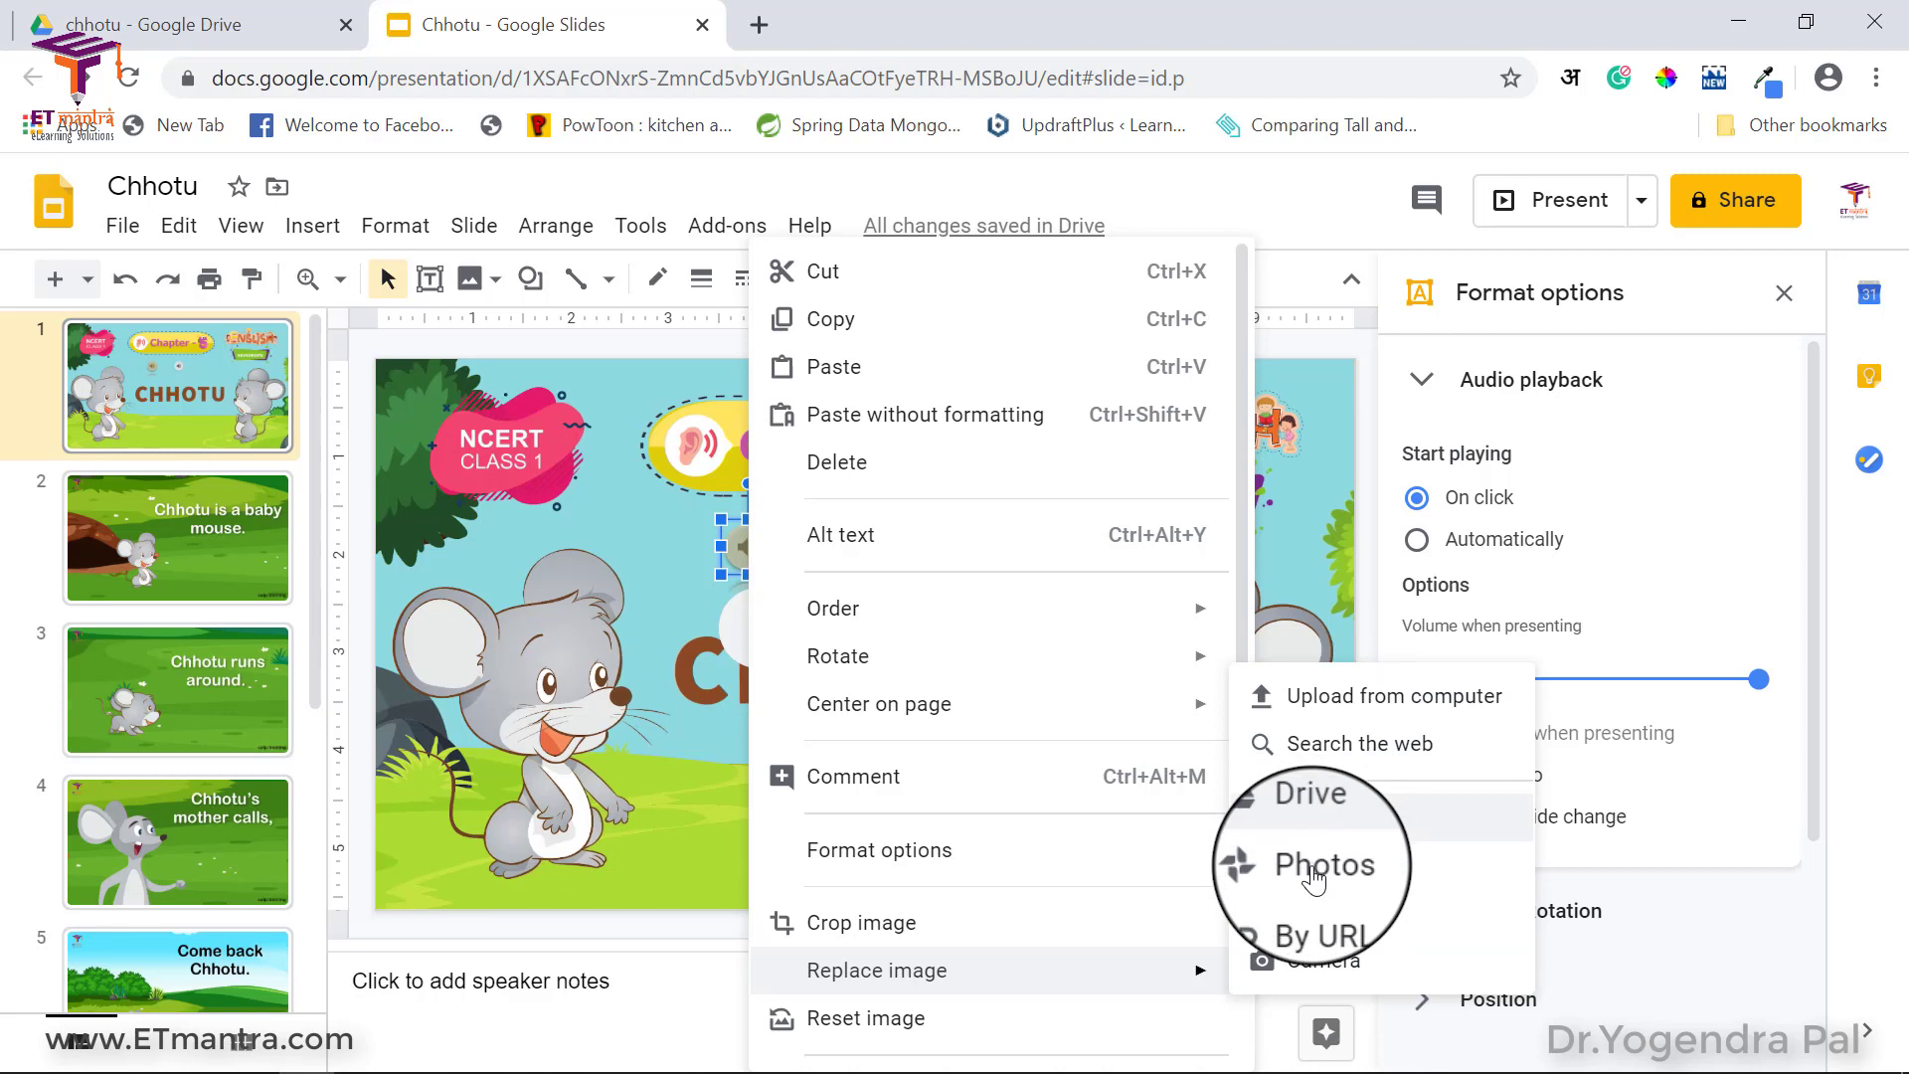
pyautogui.click(1304, 755)
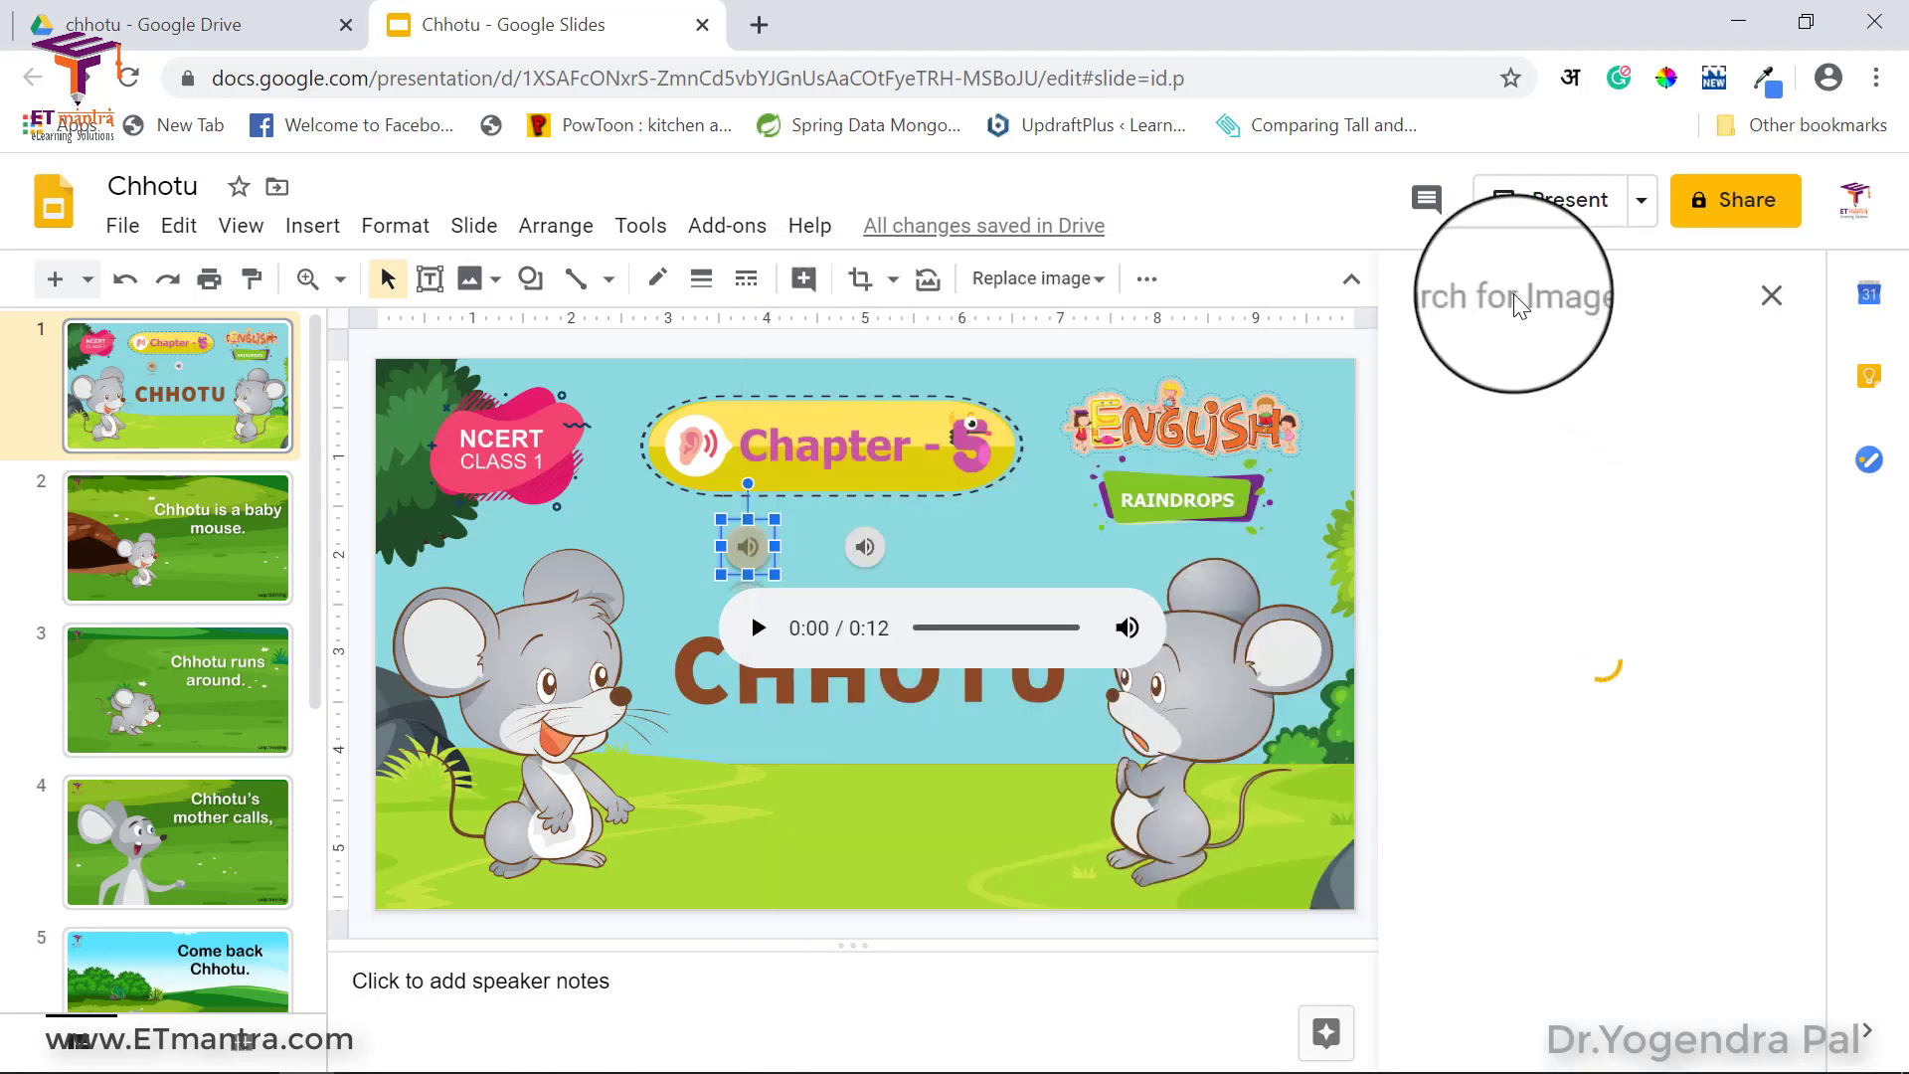
pyautogui.click(1574, 311)
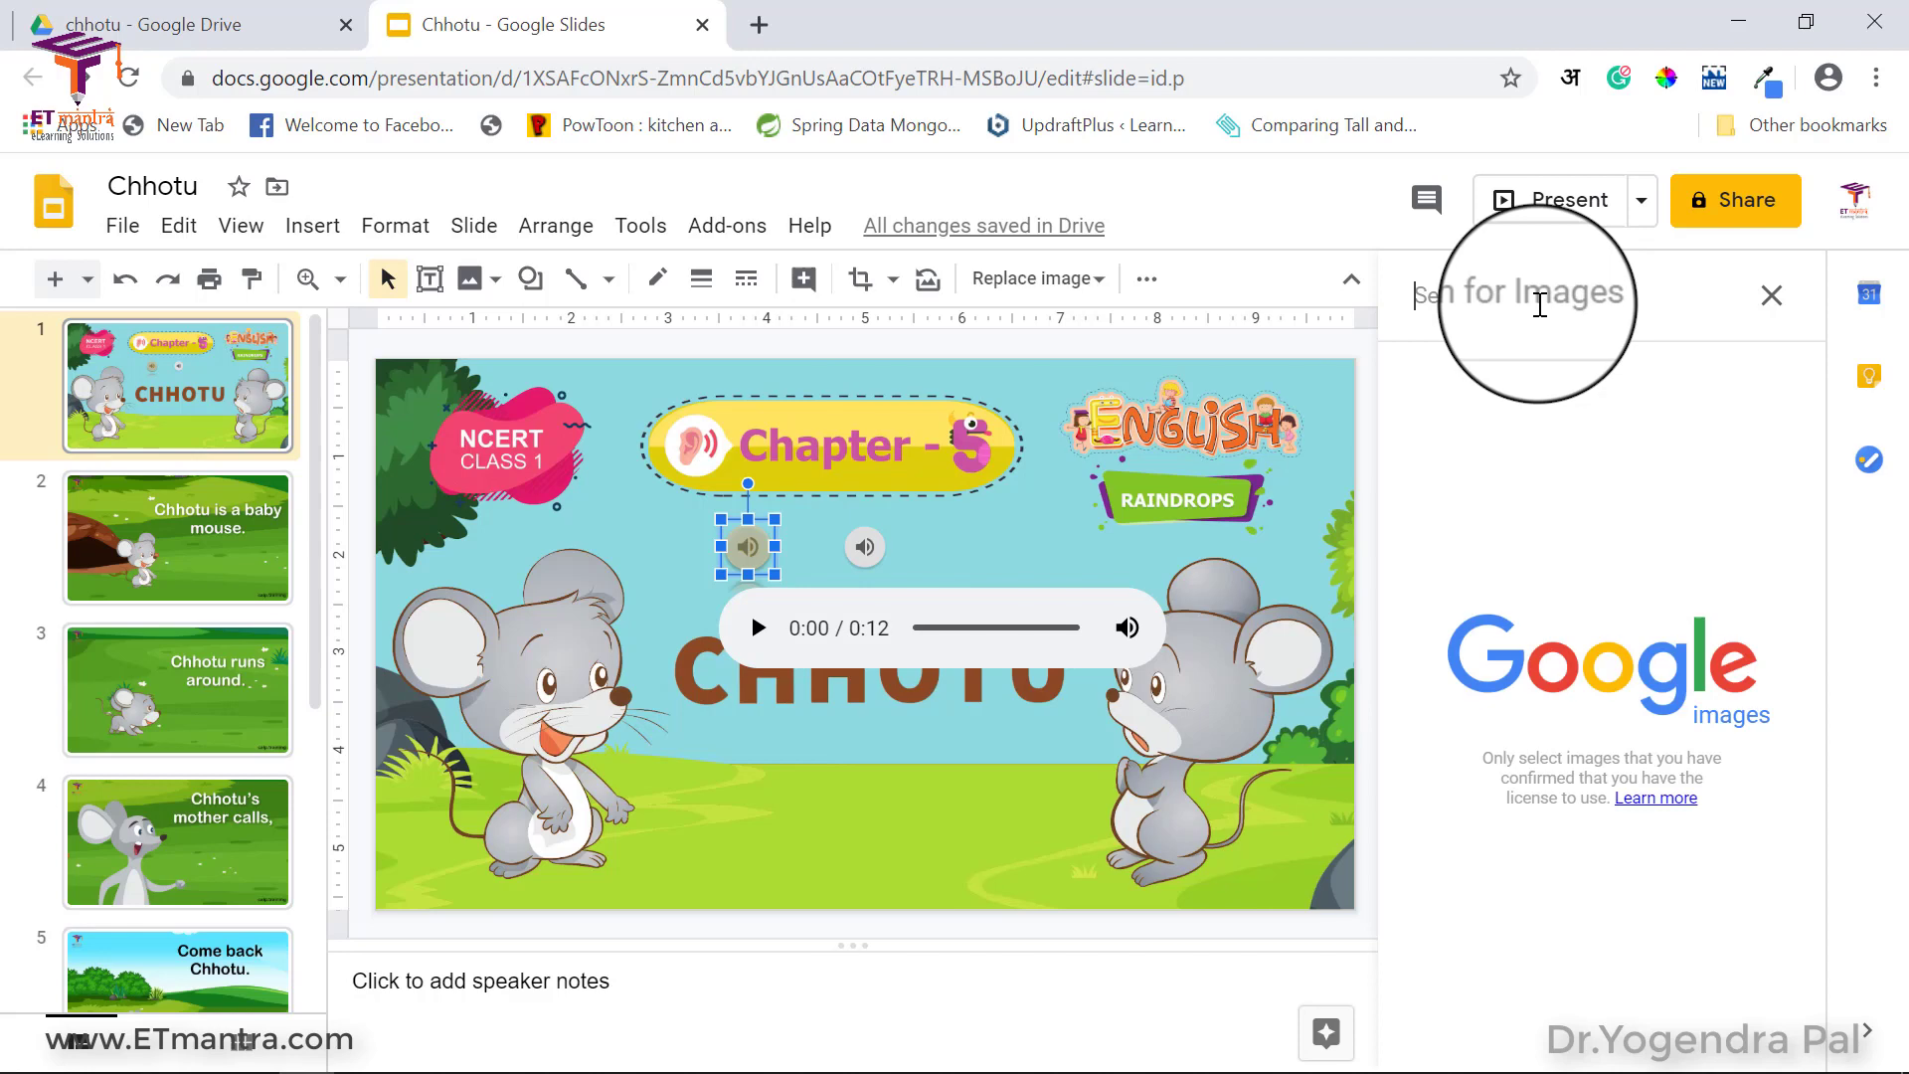
pyautogui.write('l')
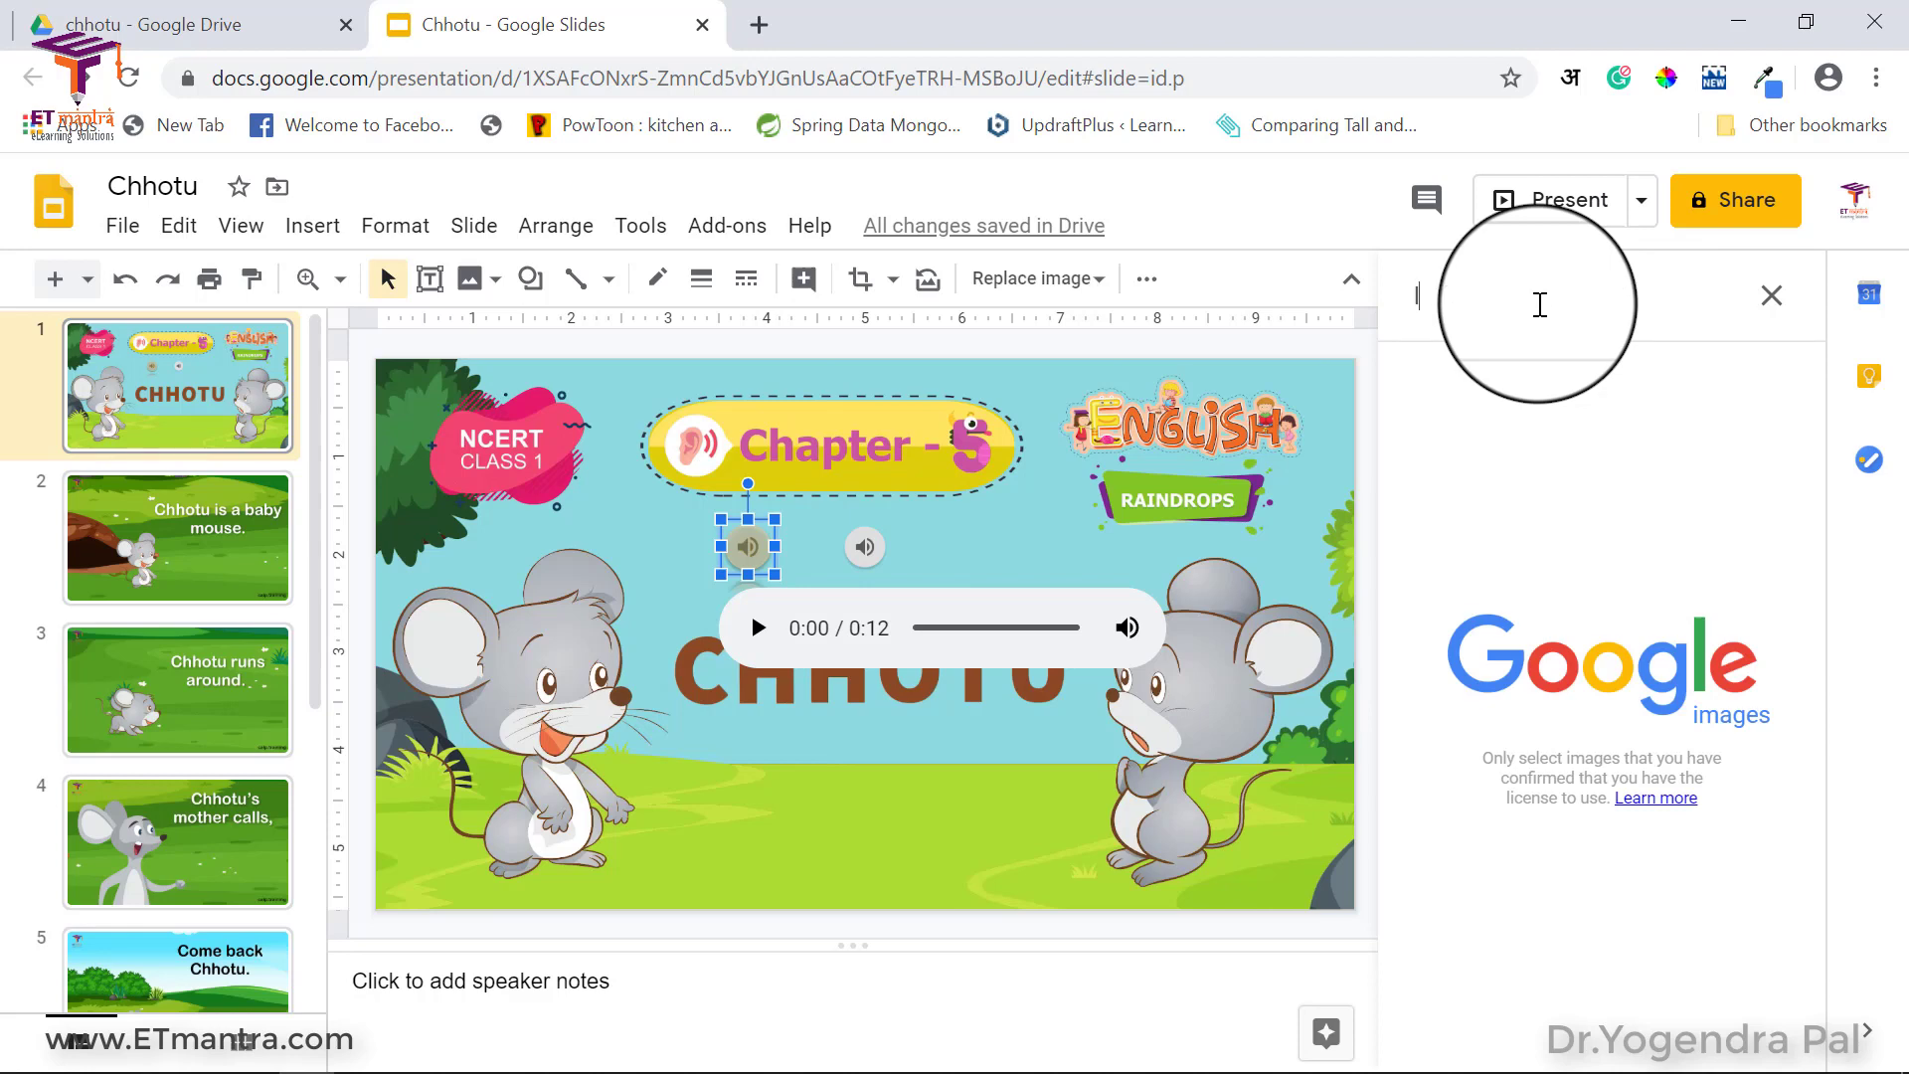
pyautogui.write('isten')
pyautogui.press('Return')
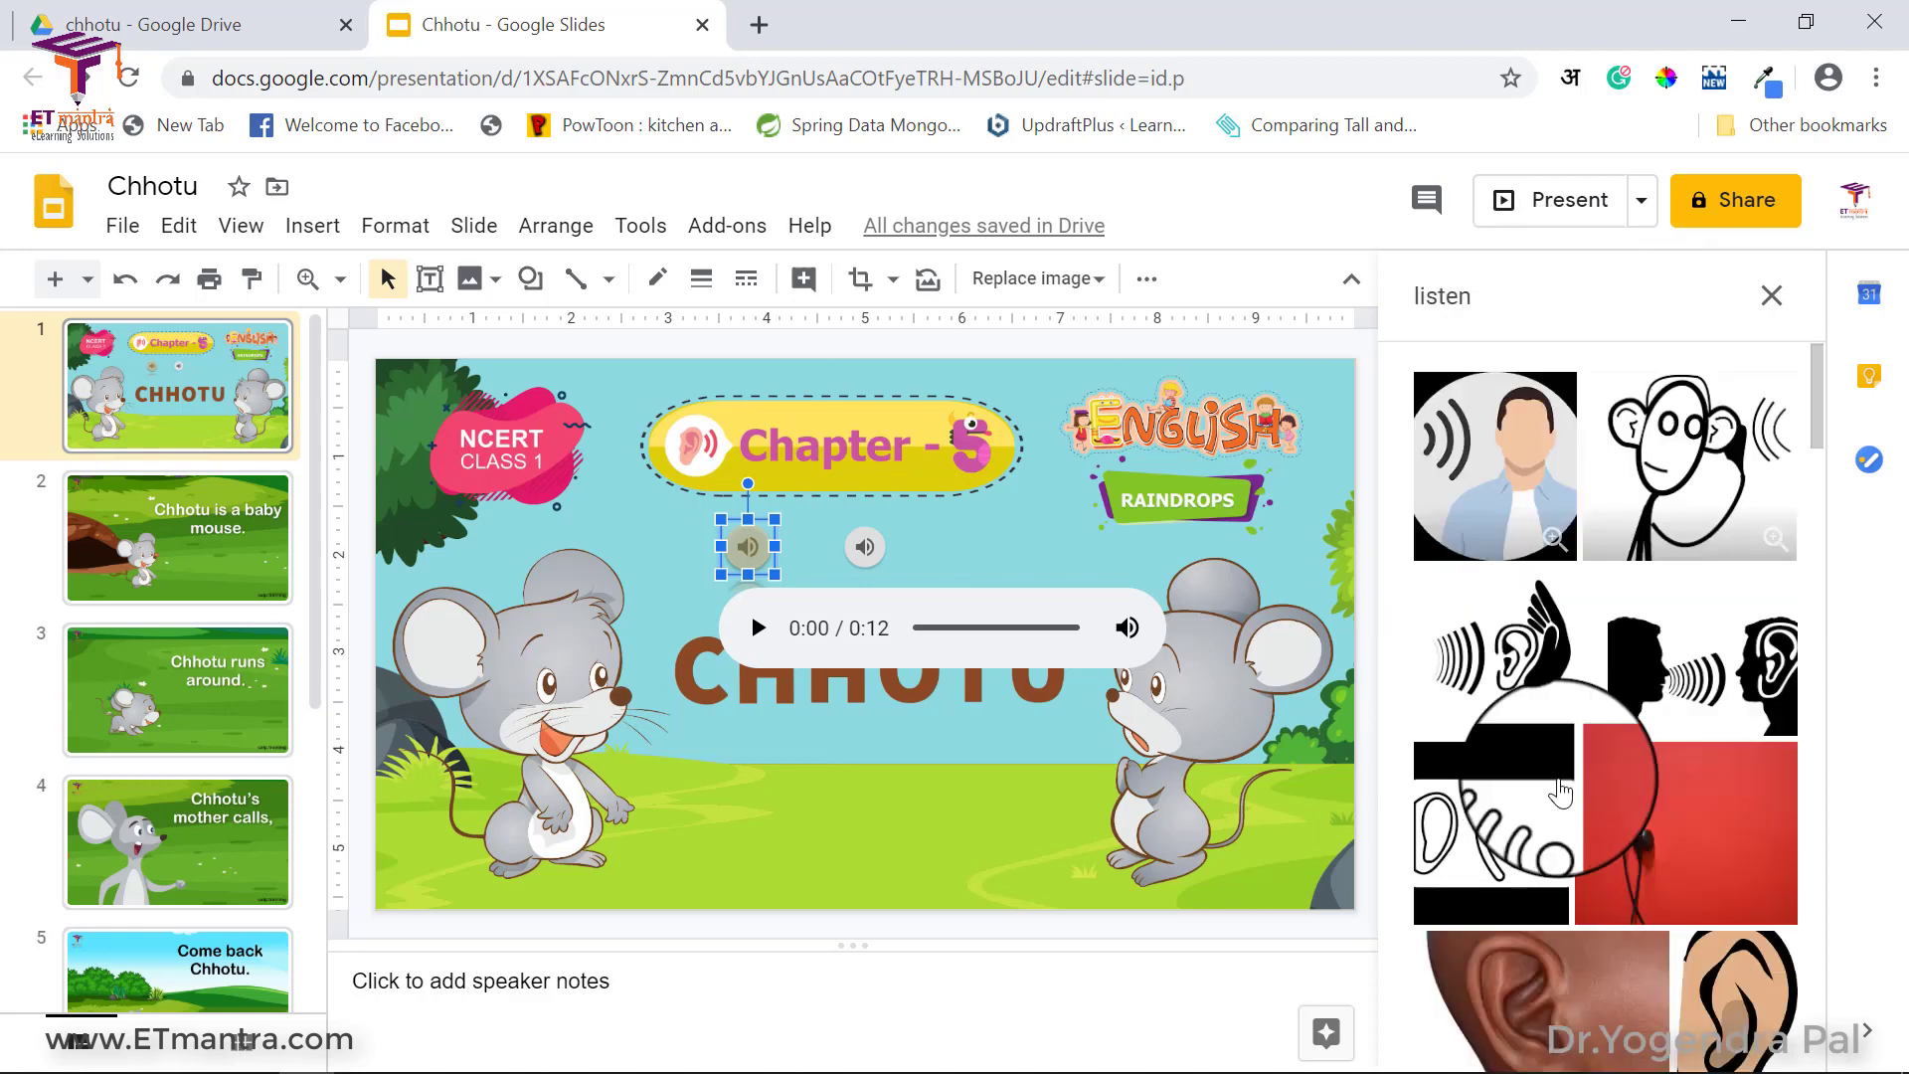
# - Refine the search to 'listen icon' and replace the icon with the blue headphones image
pyautogui.scroll(-3, 1640, 766)
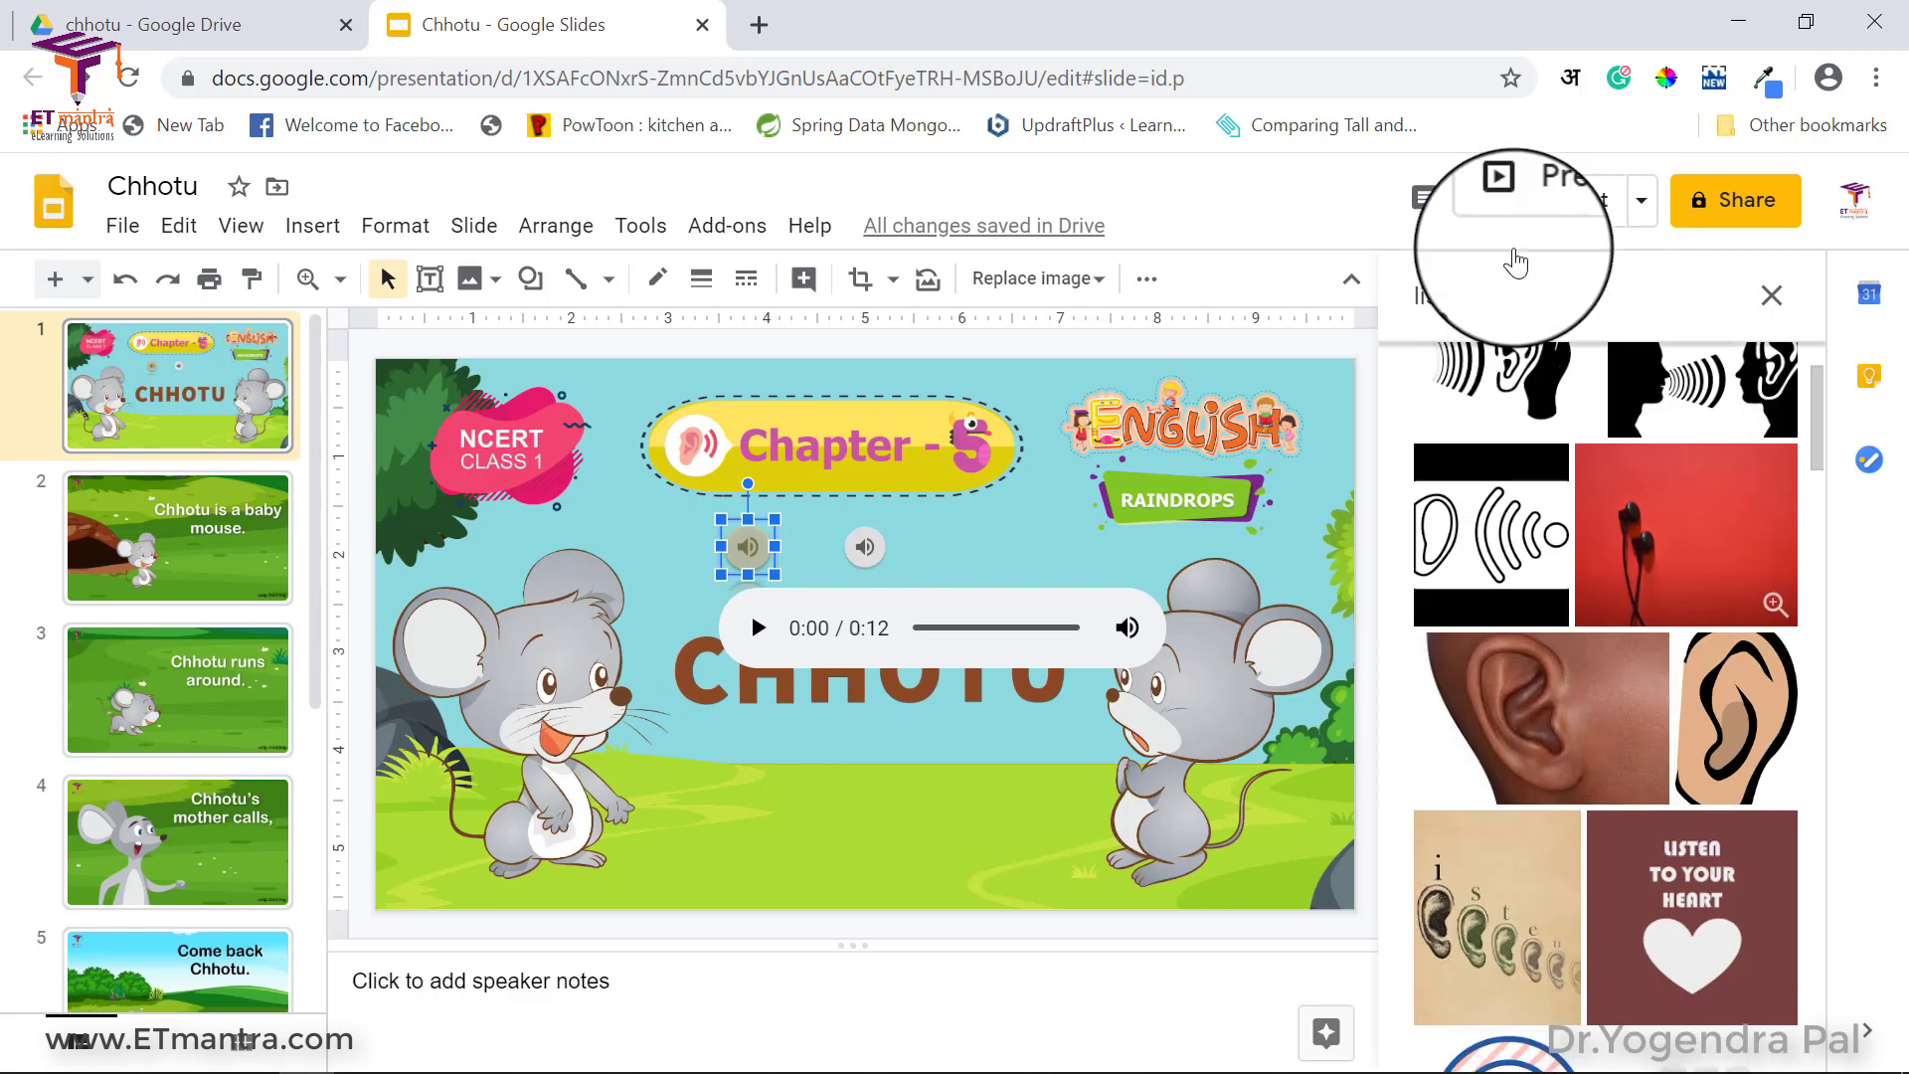
pyautogui.click(1526, 301)
pyautogui.write('icon')
pyautogui.press('Return')
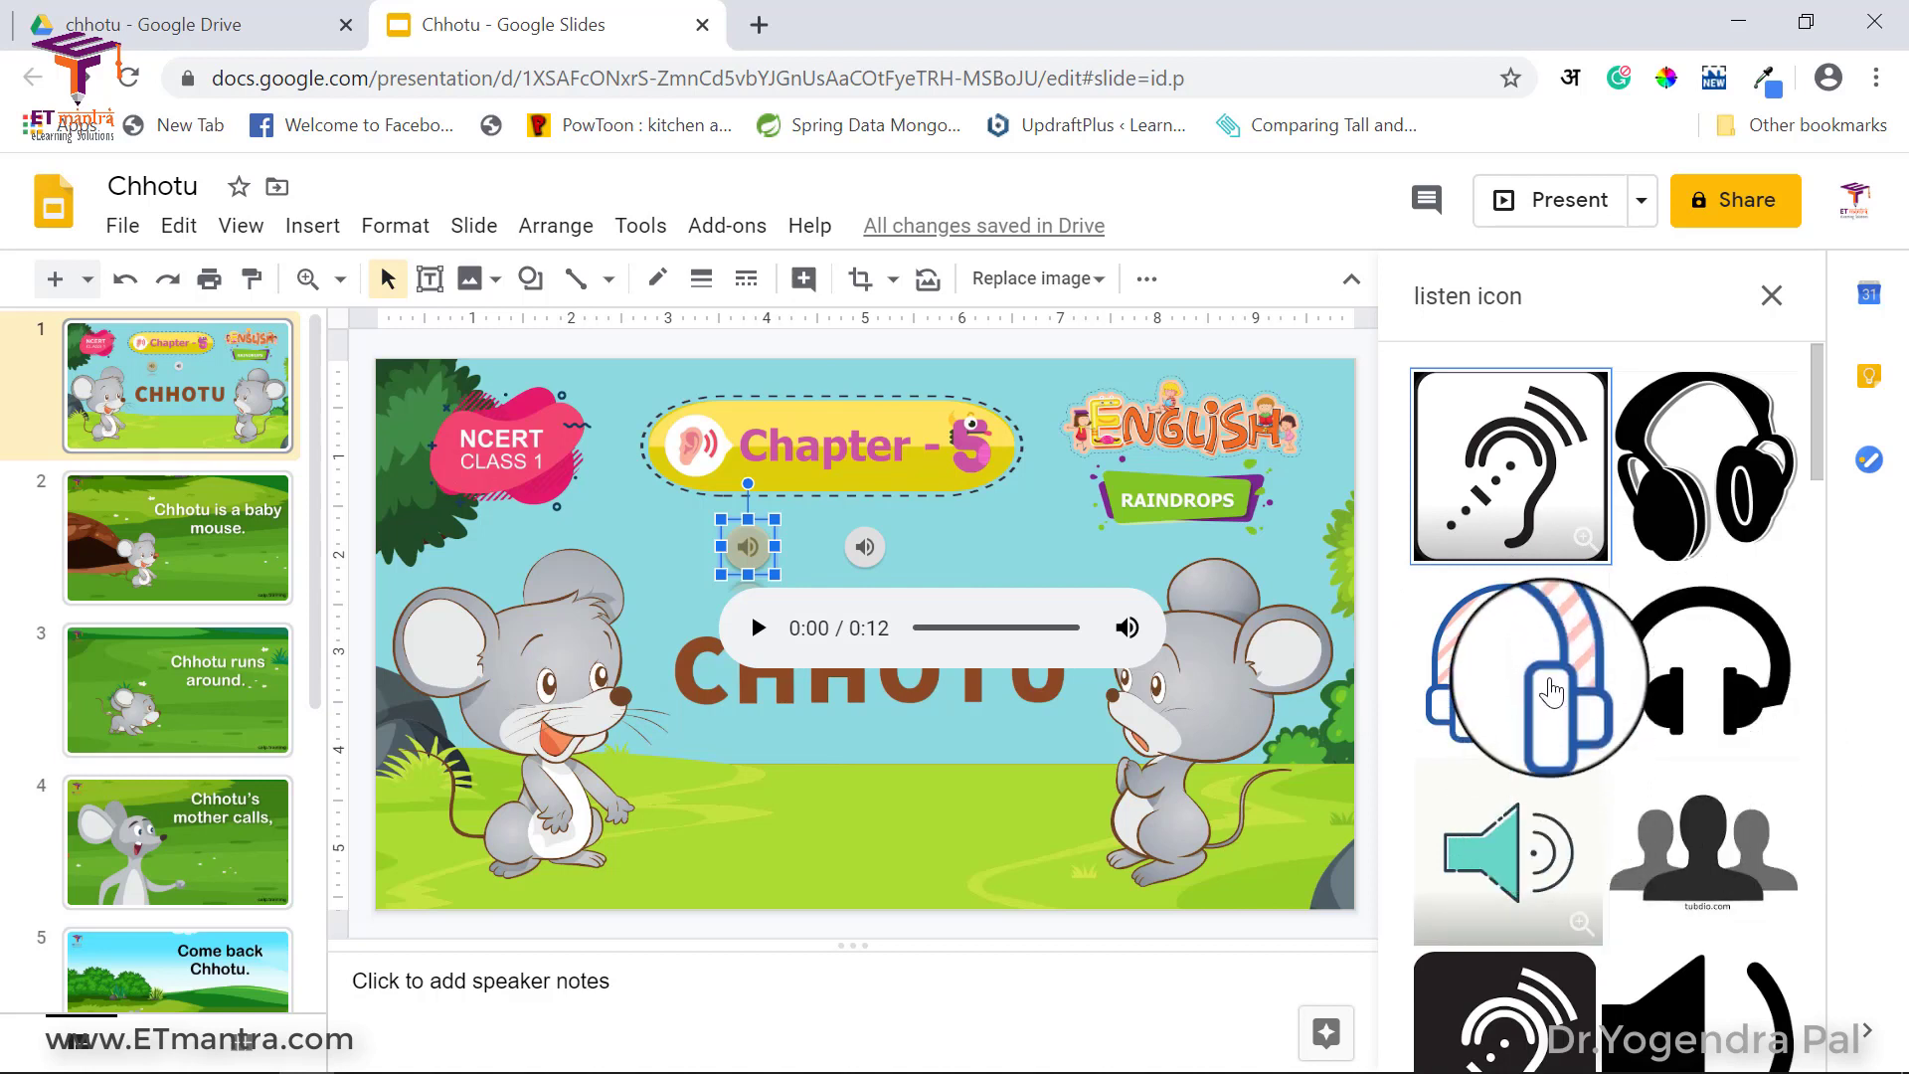
pyautogui.click(1521, 631)
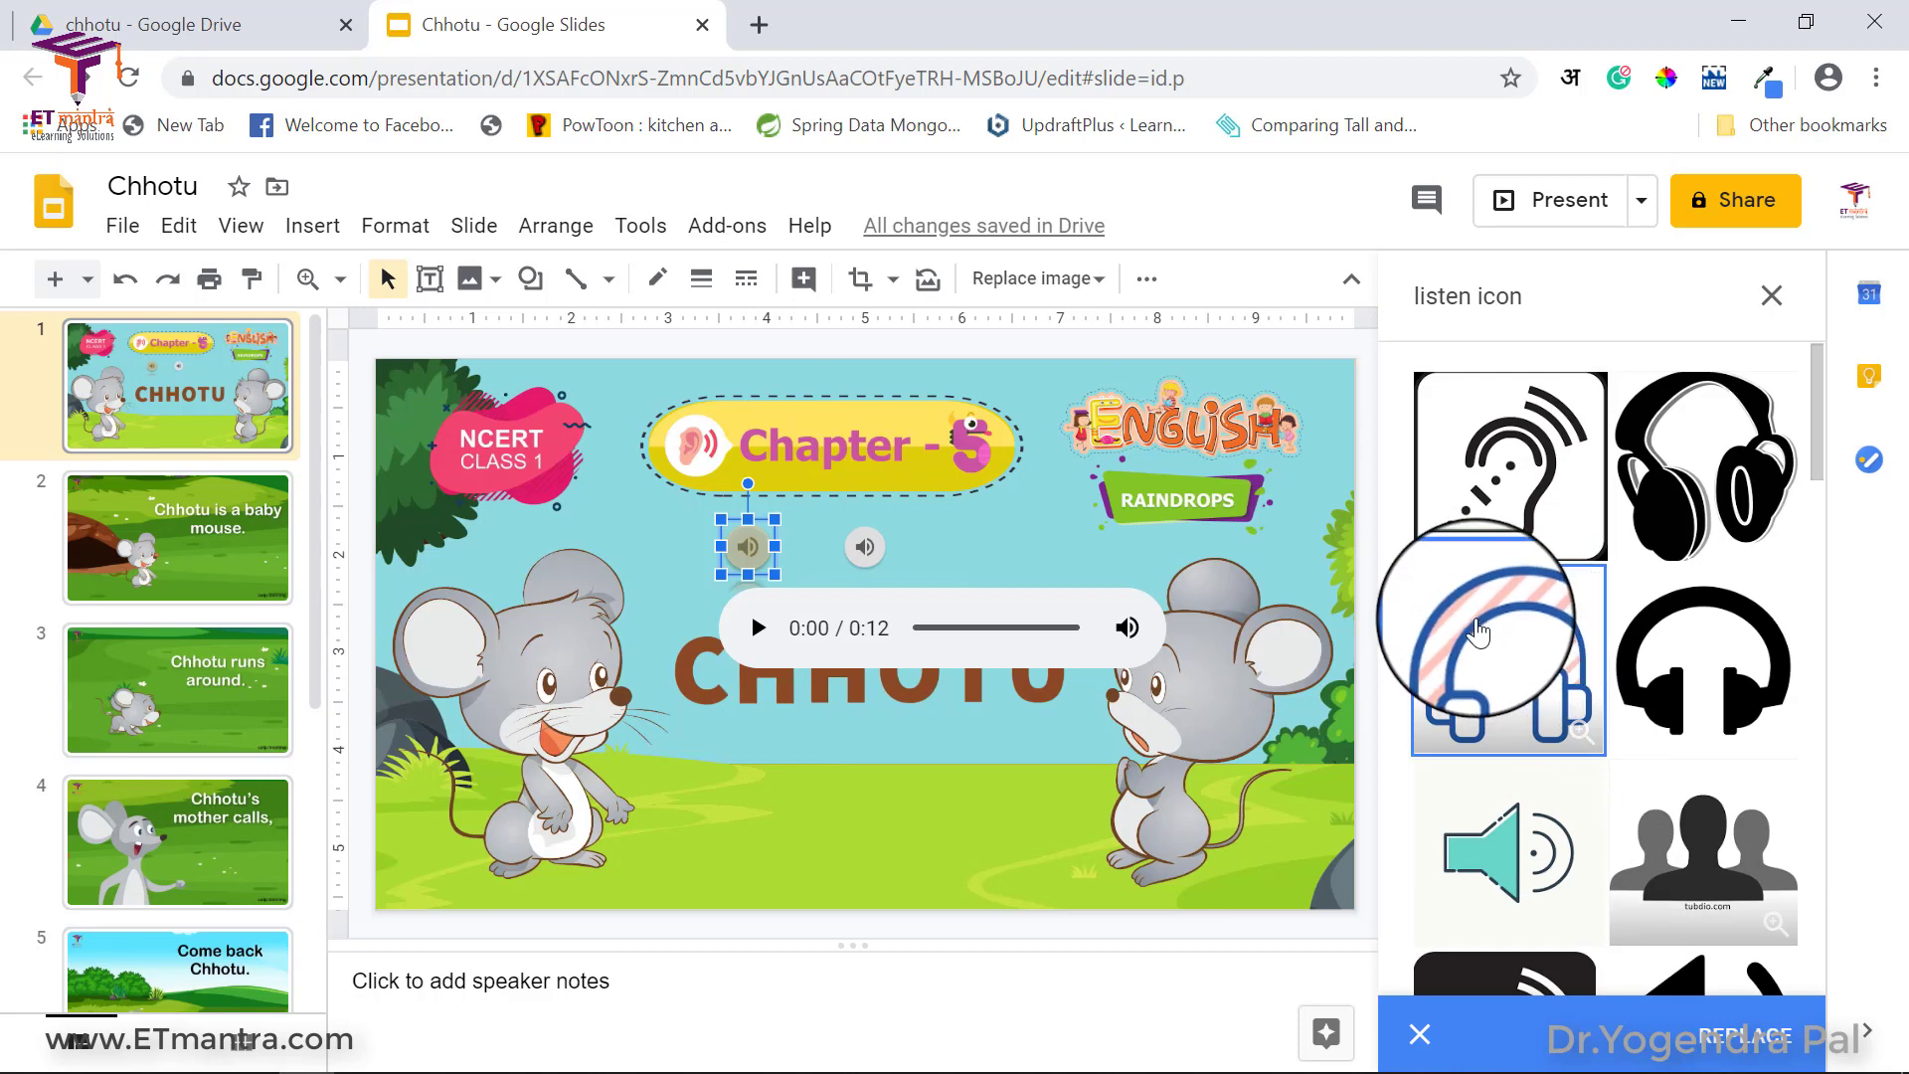
pyautogui.click(1758, 1039)
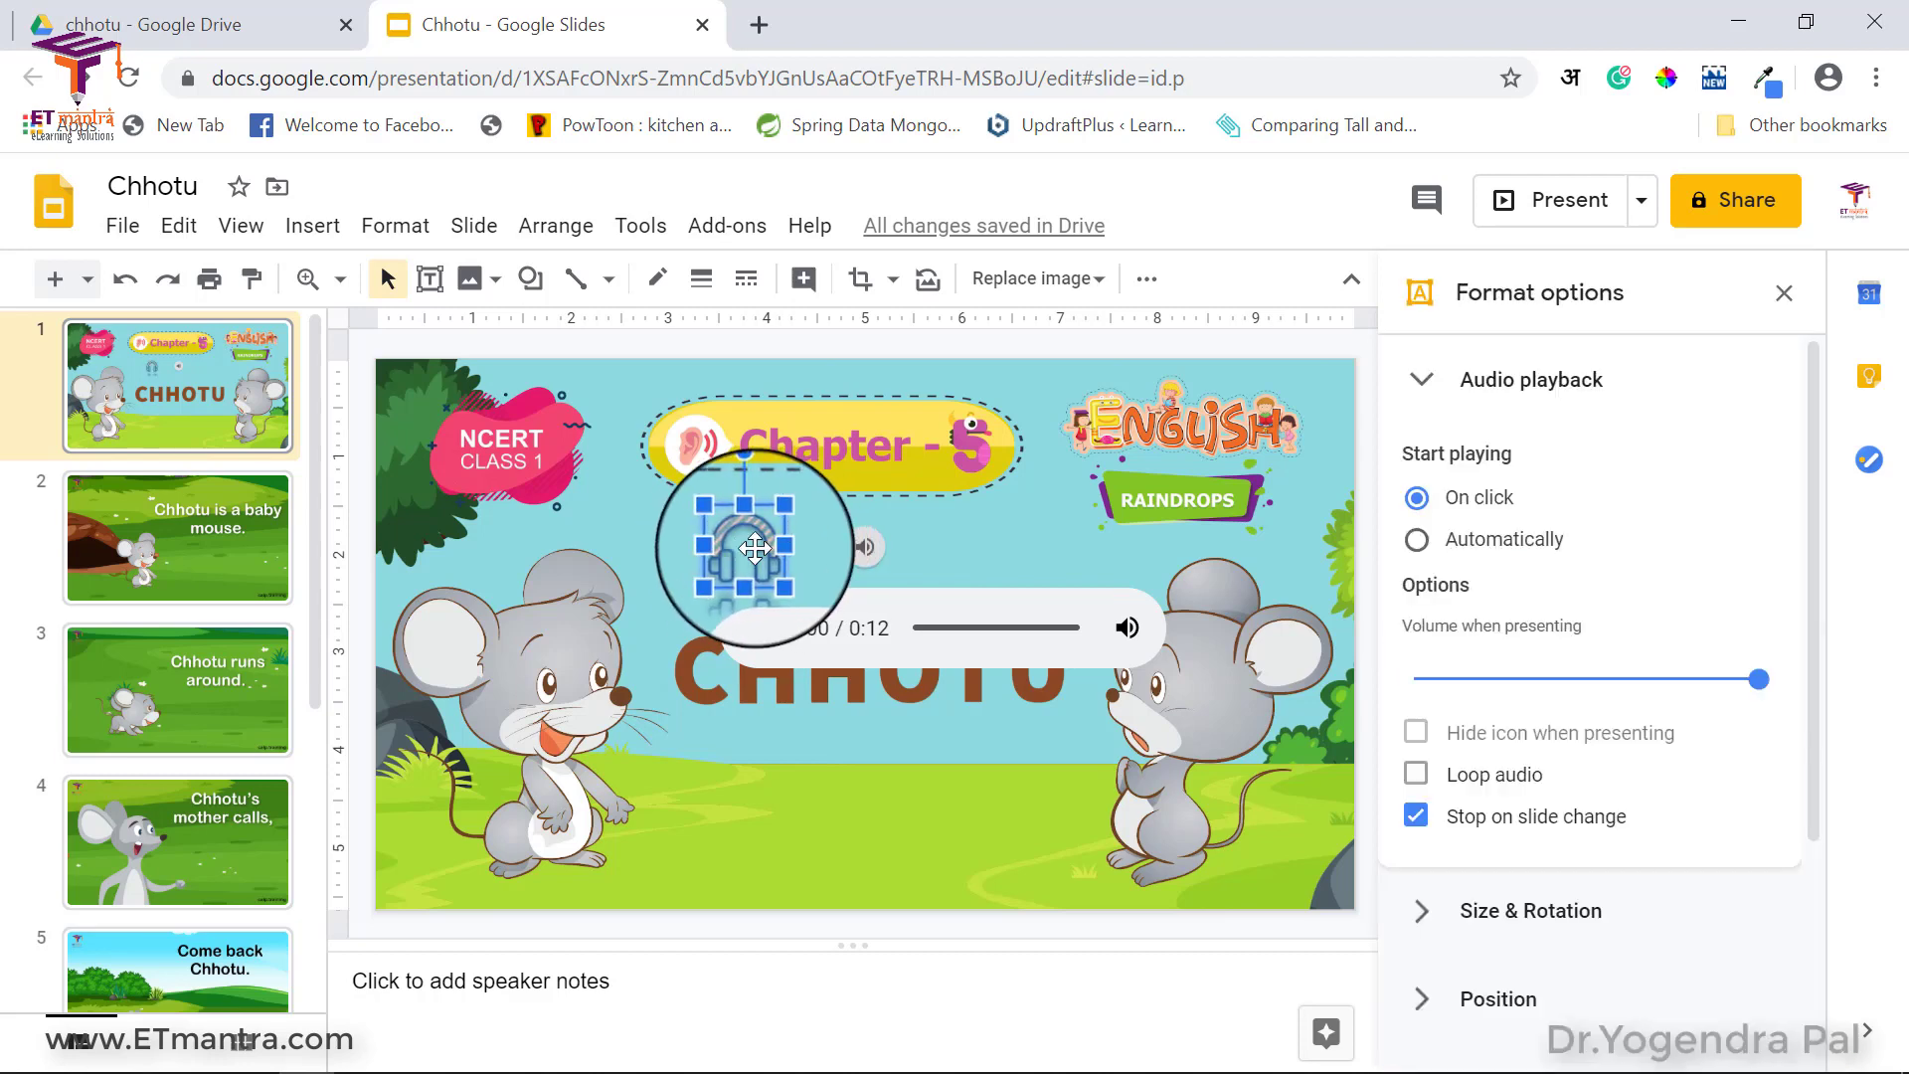
pyautogui.click(862, 549)
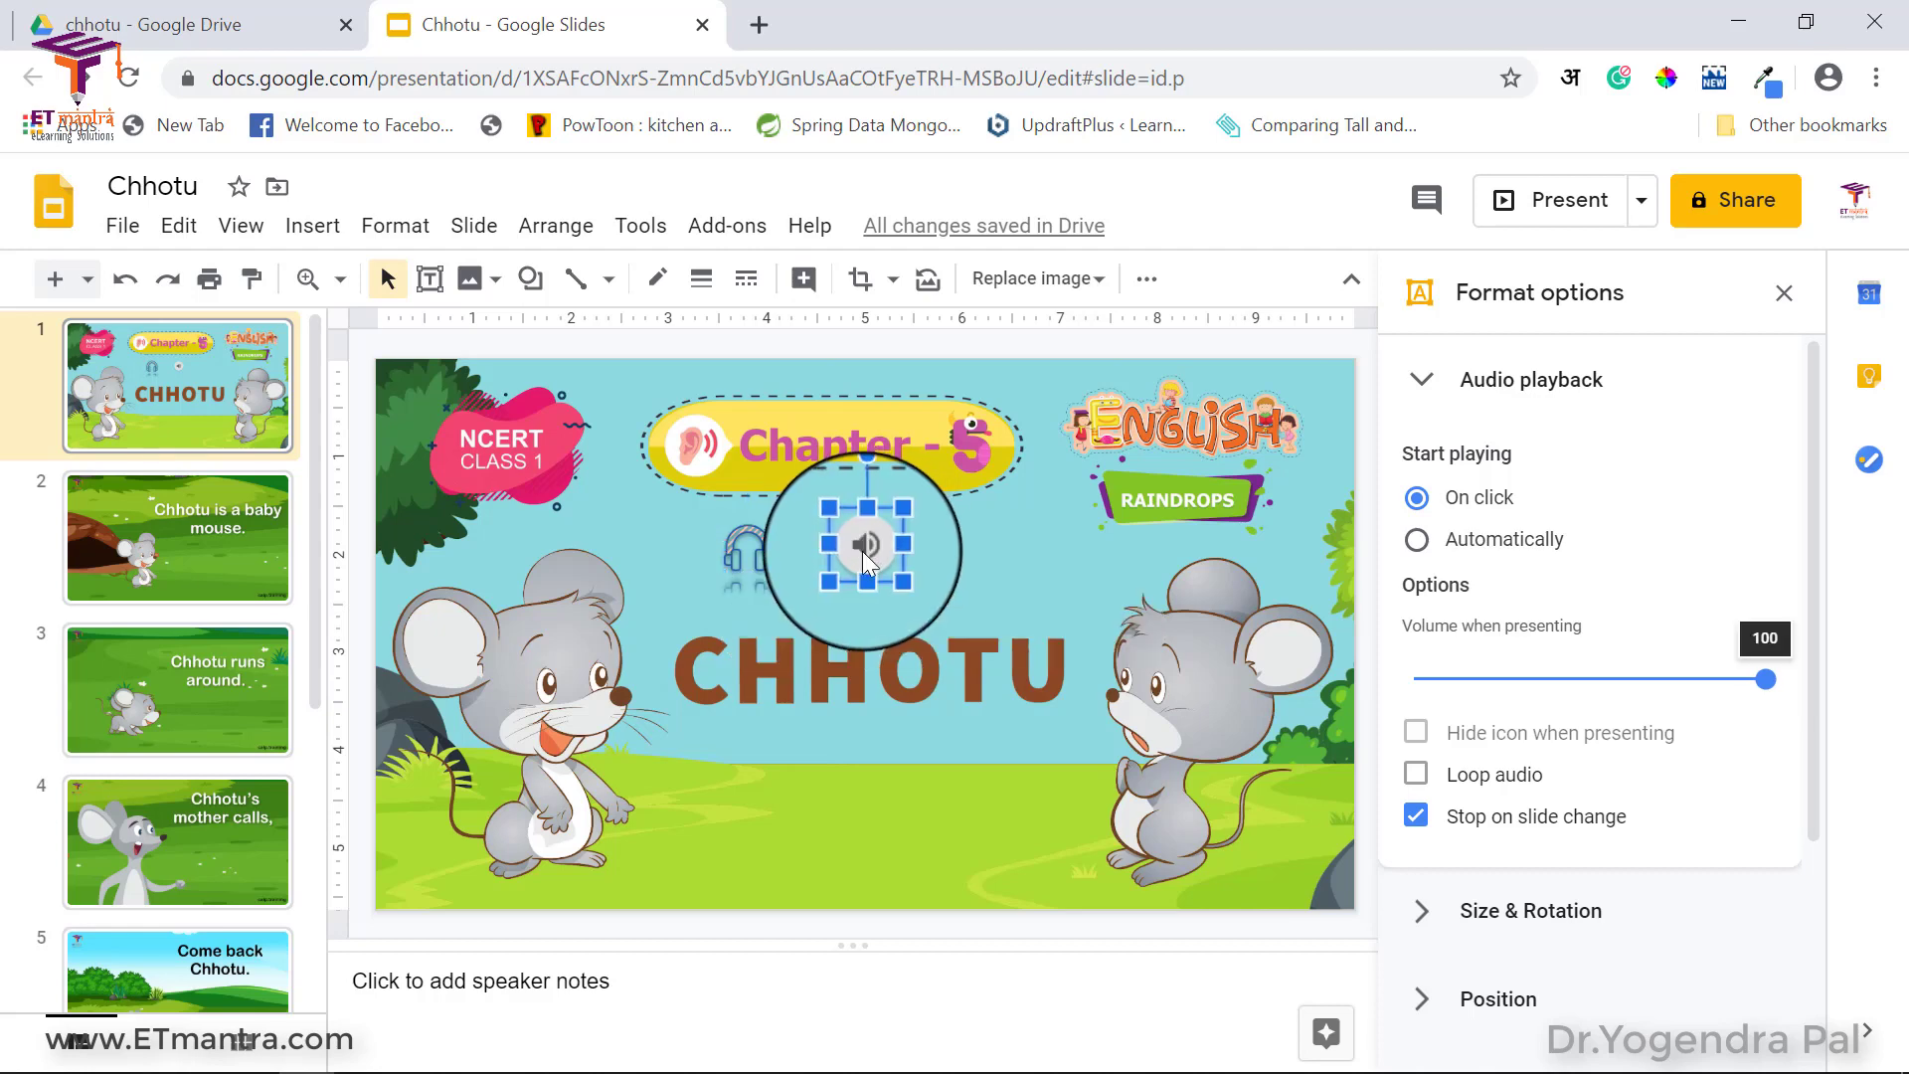
# - Replace the second clip's speaker icon with the '(hi)' image from a 'Hindi icon' web search
pyautogui.rightClick(862, 551)
pyautogui.moveTo(994, 970)
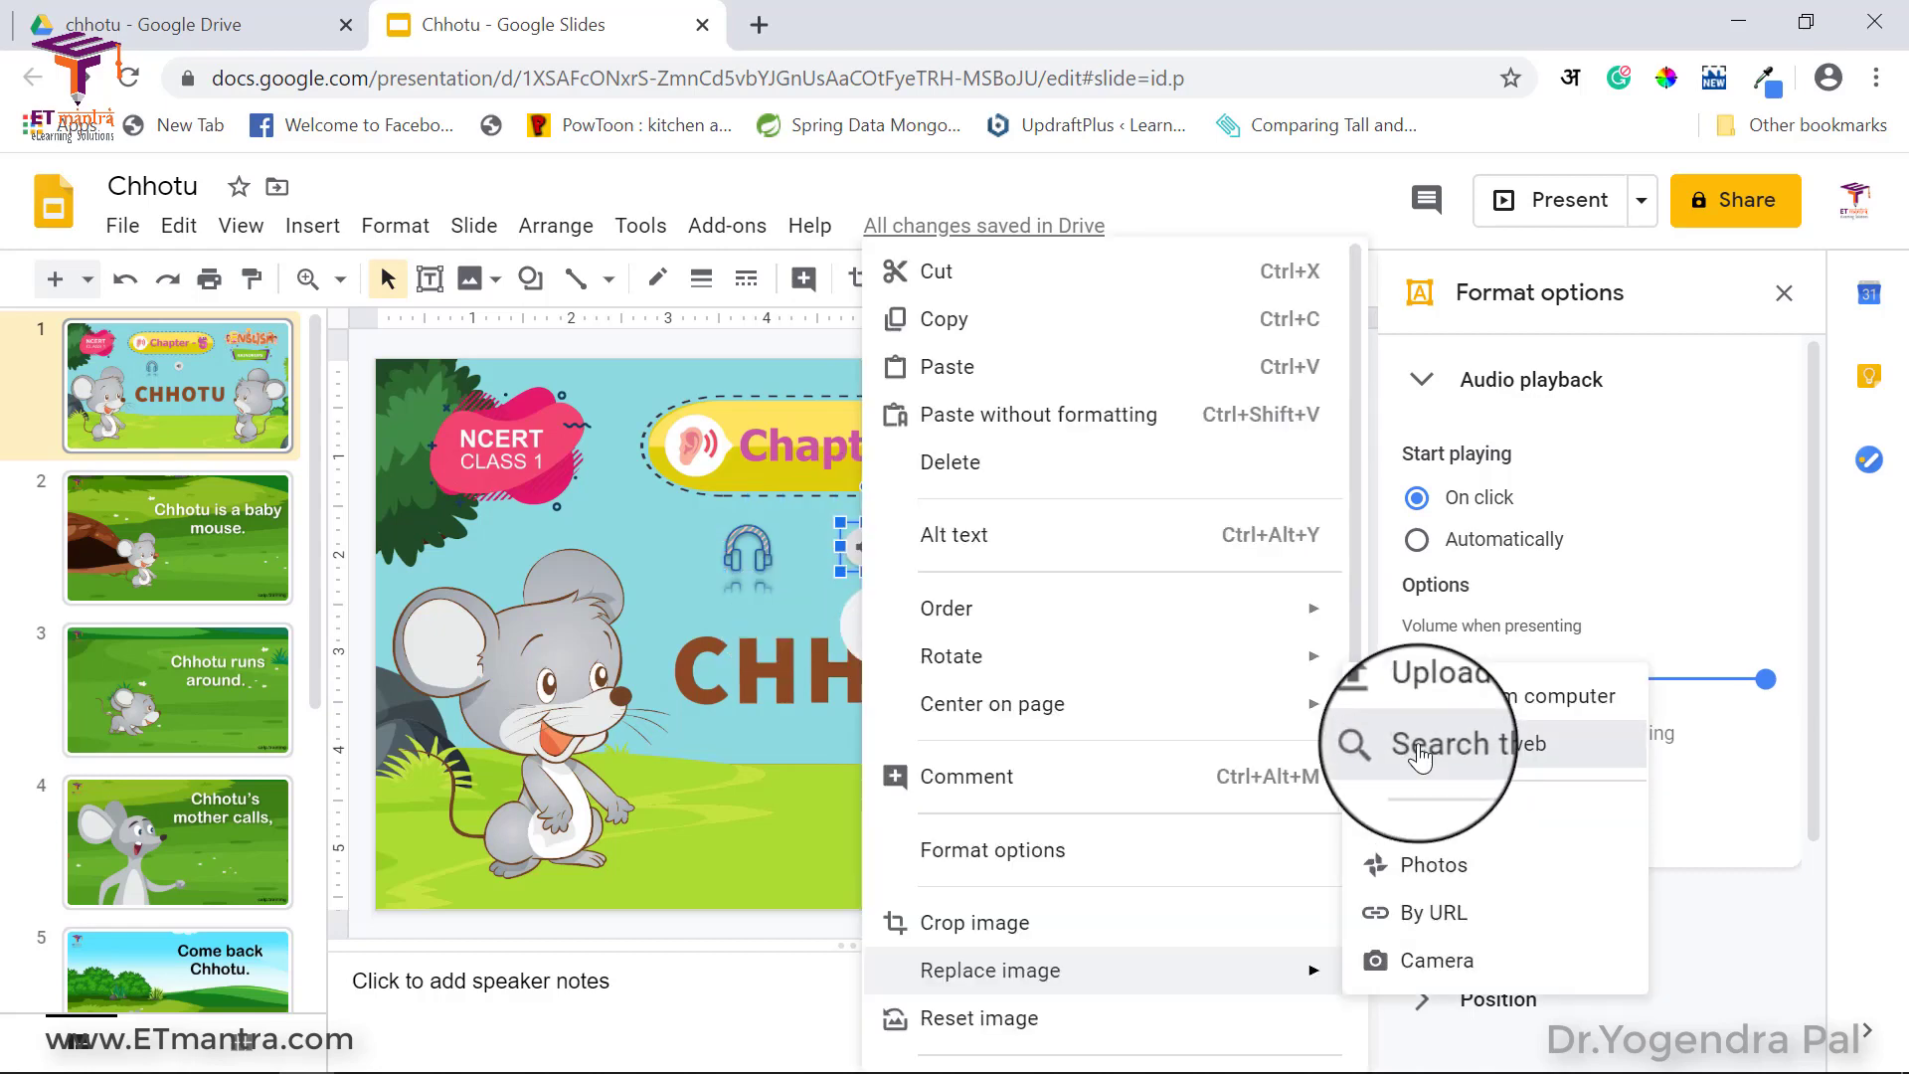
pyautogui.click(1423, 753)
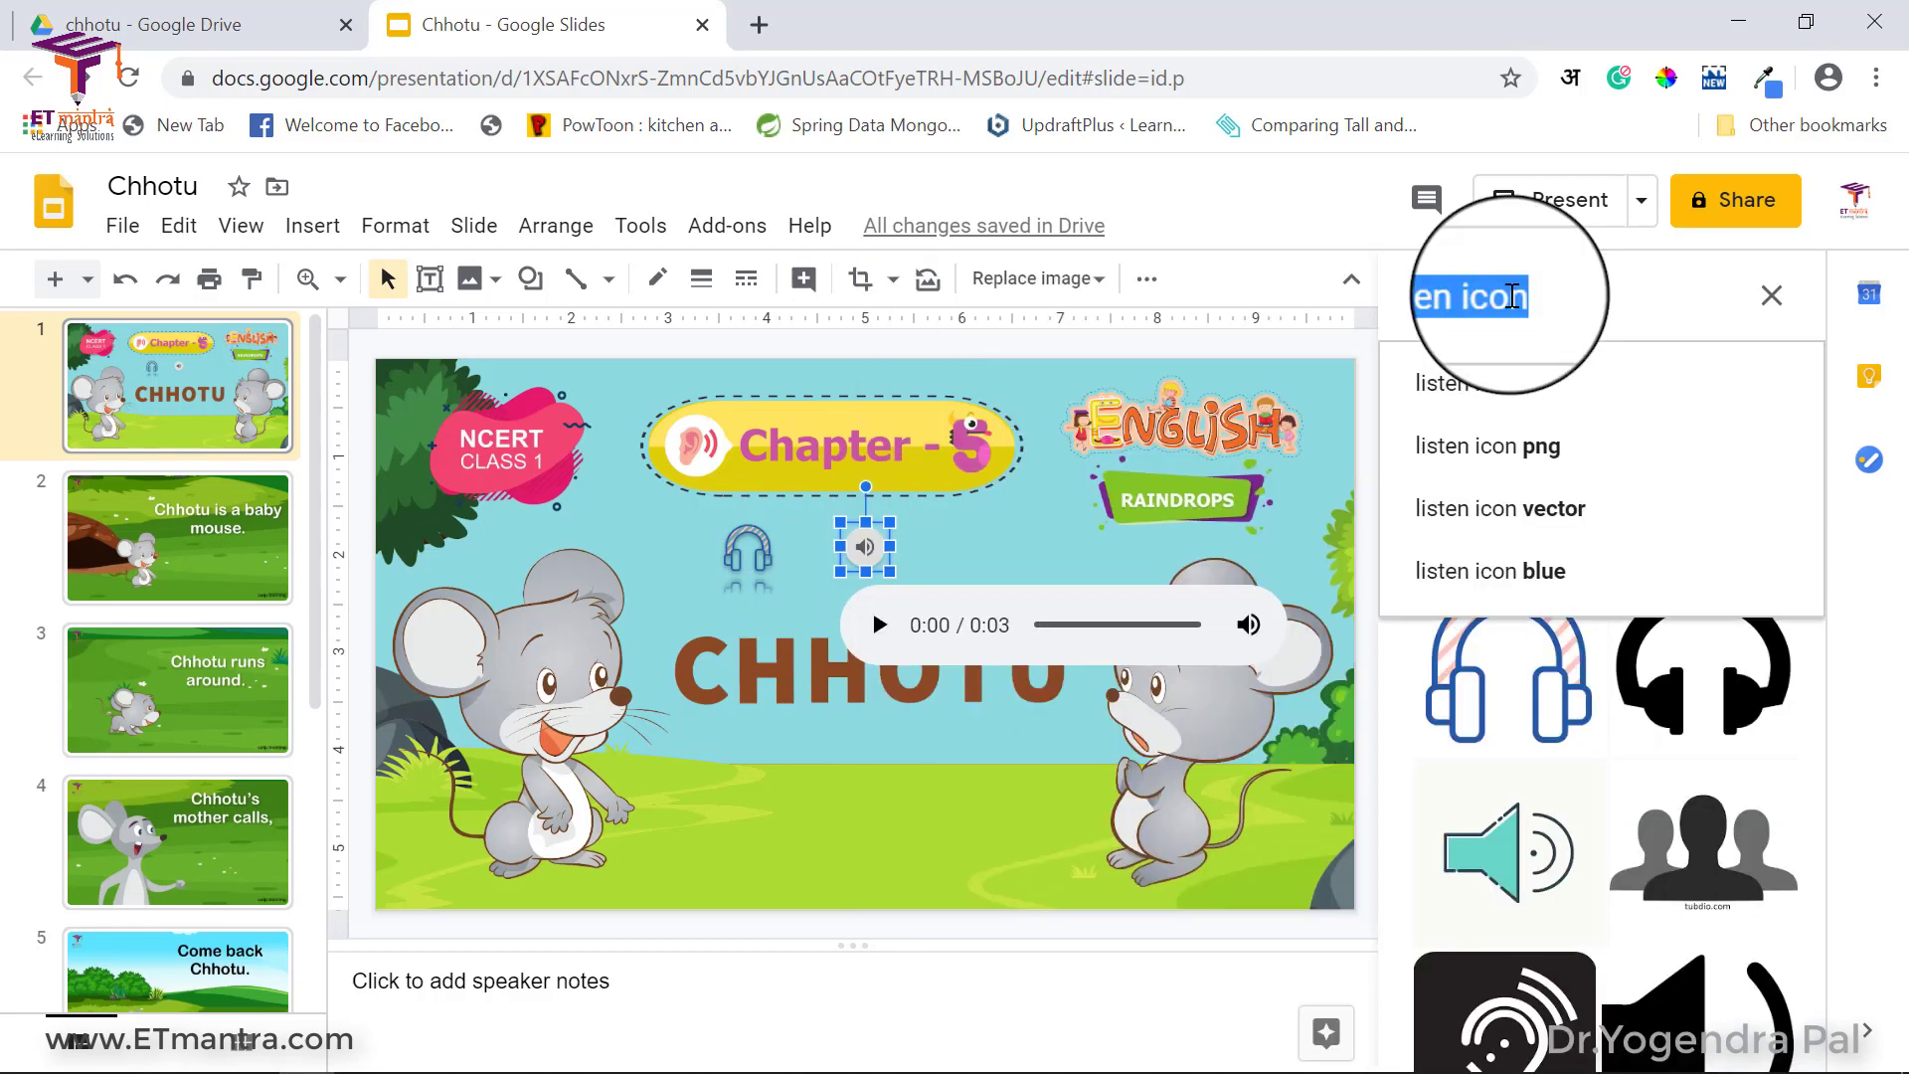
pyautogui.press('BackSpace')
pyautogui.write('Hindi icon')
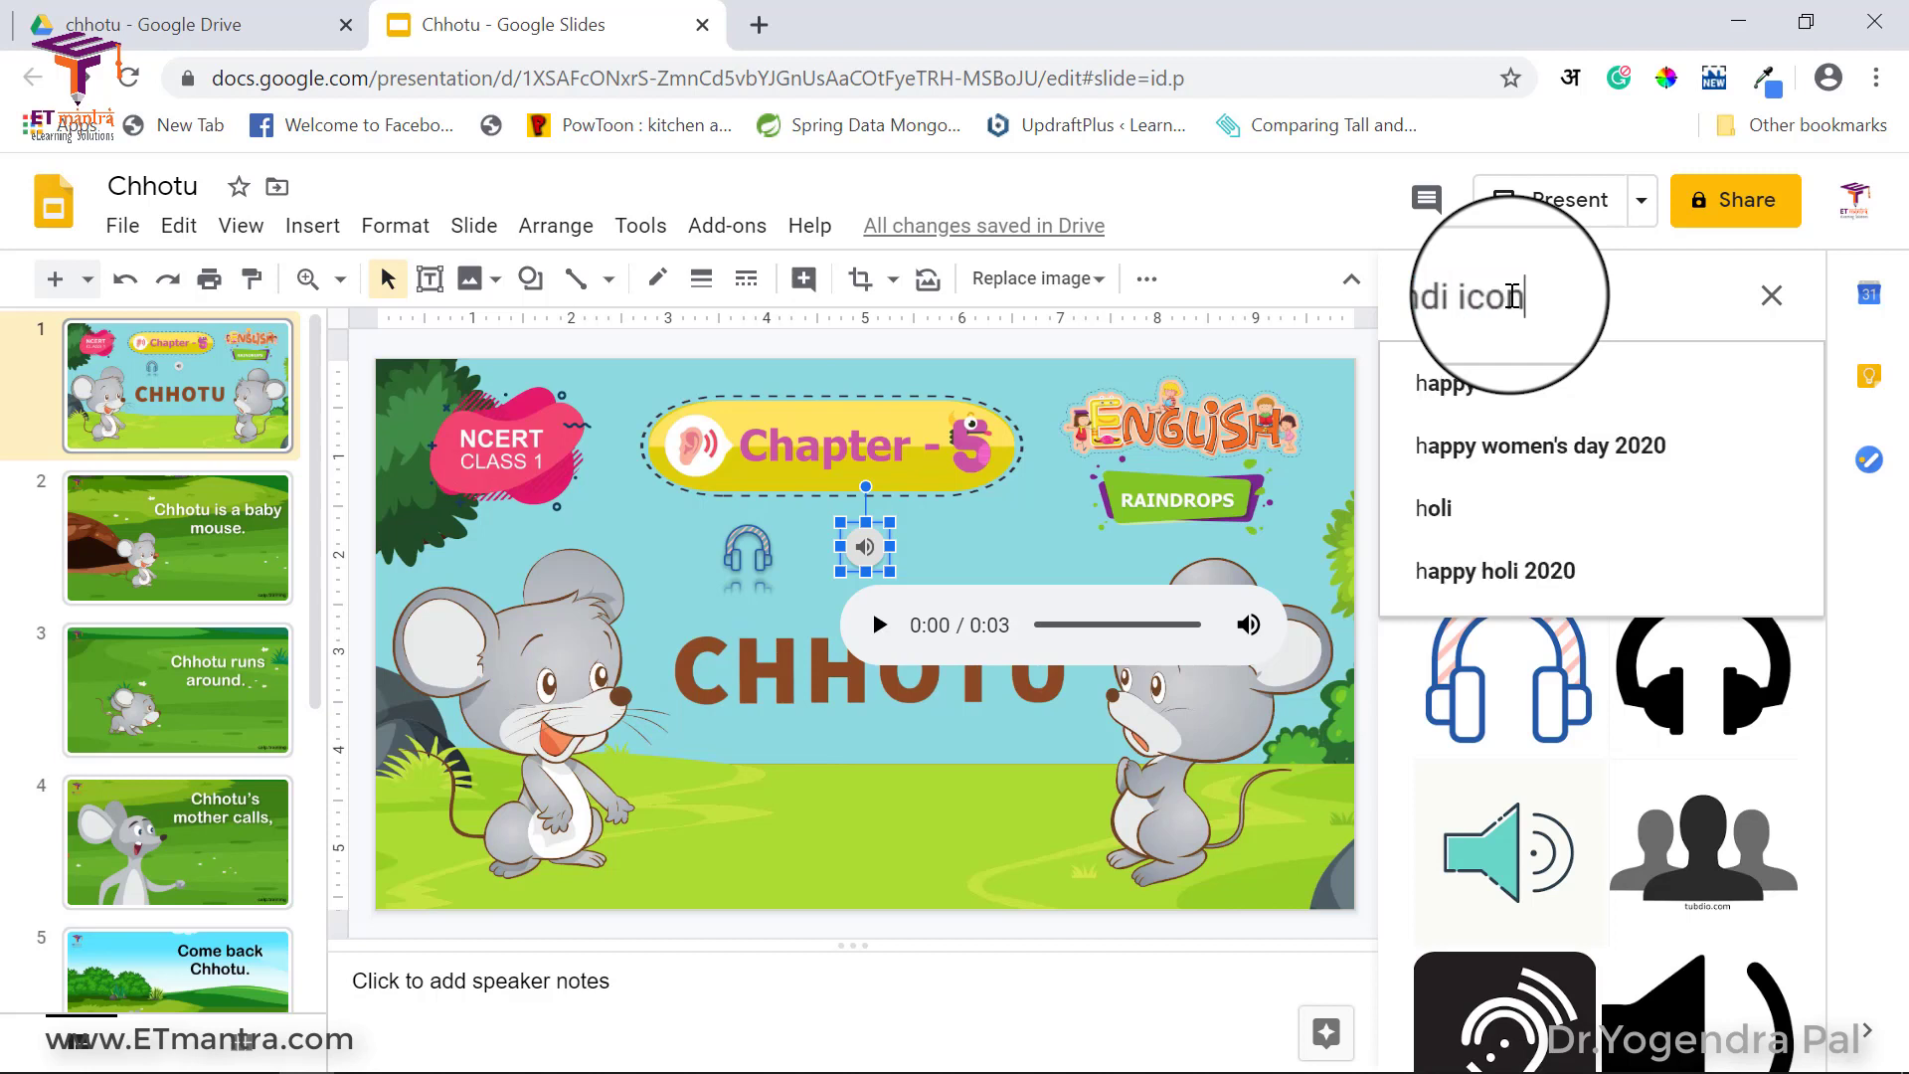
pyautogui.press('Return')
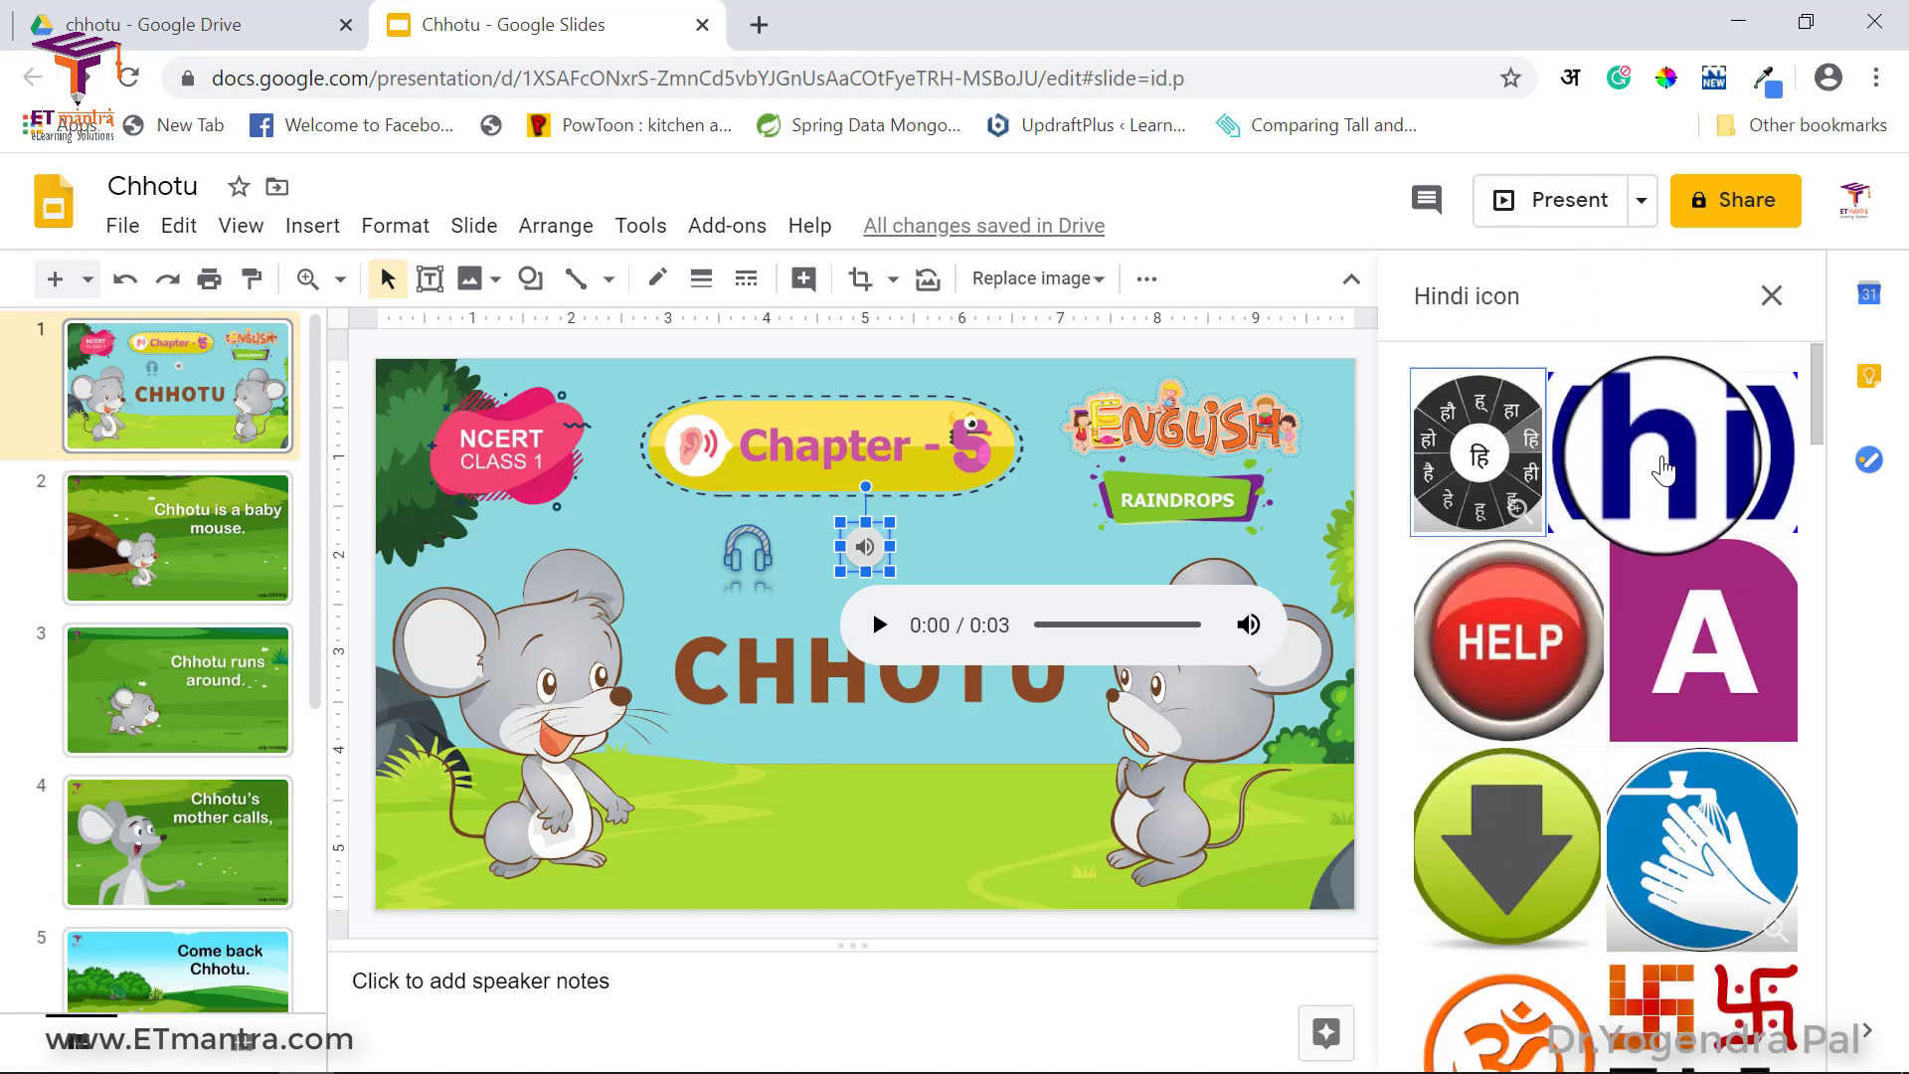
pyautogui.scroll(-7, 1690, 671)
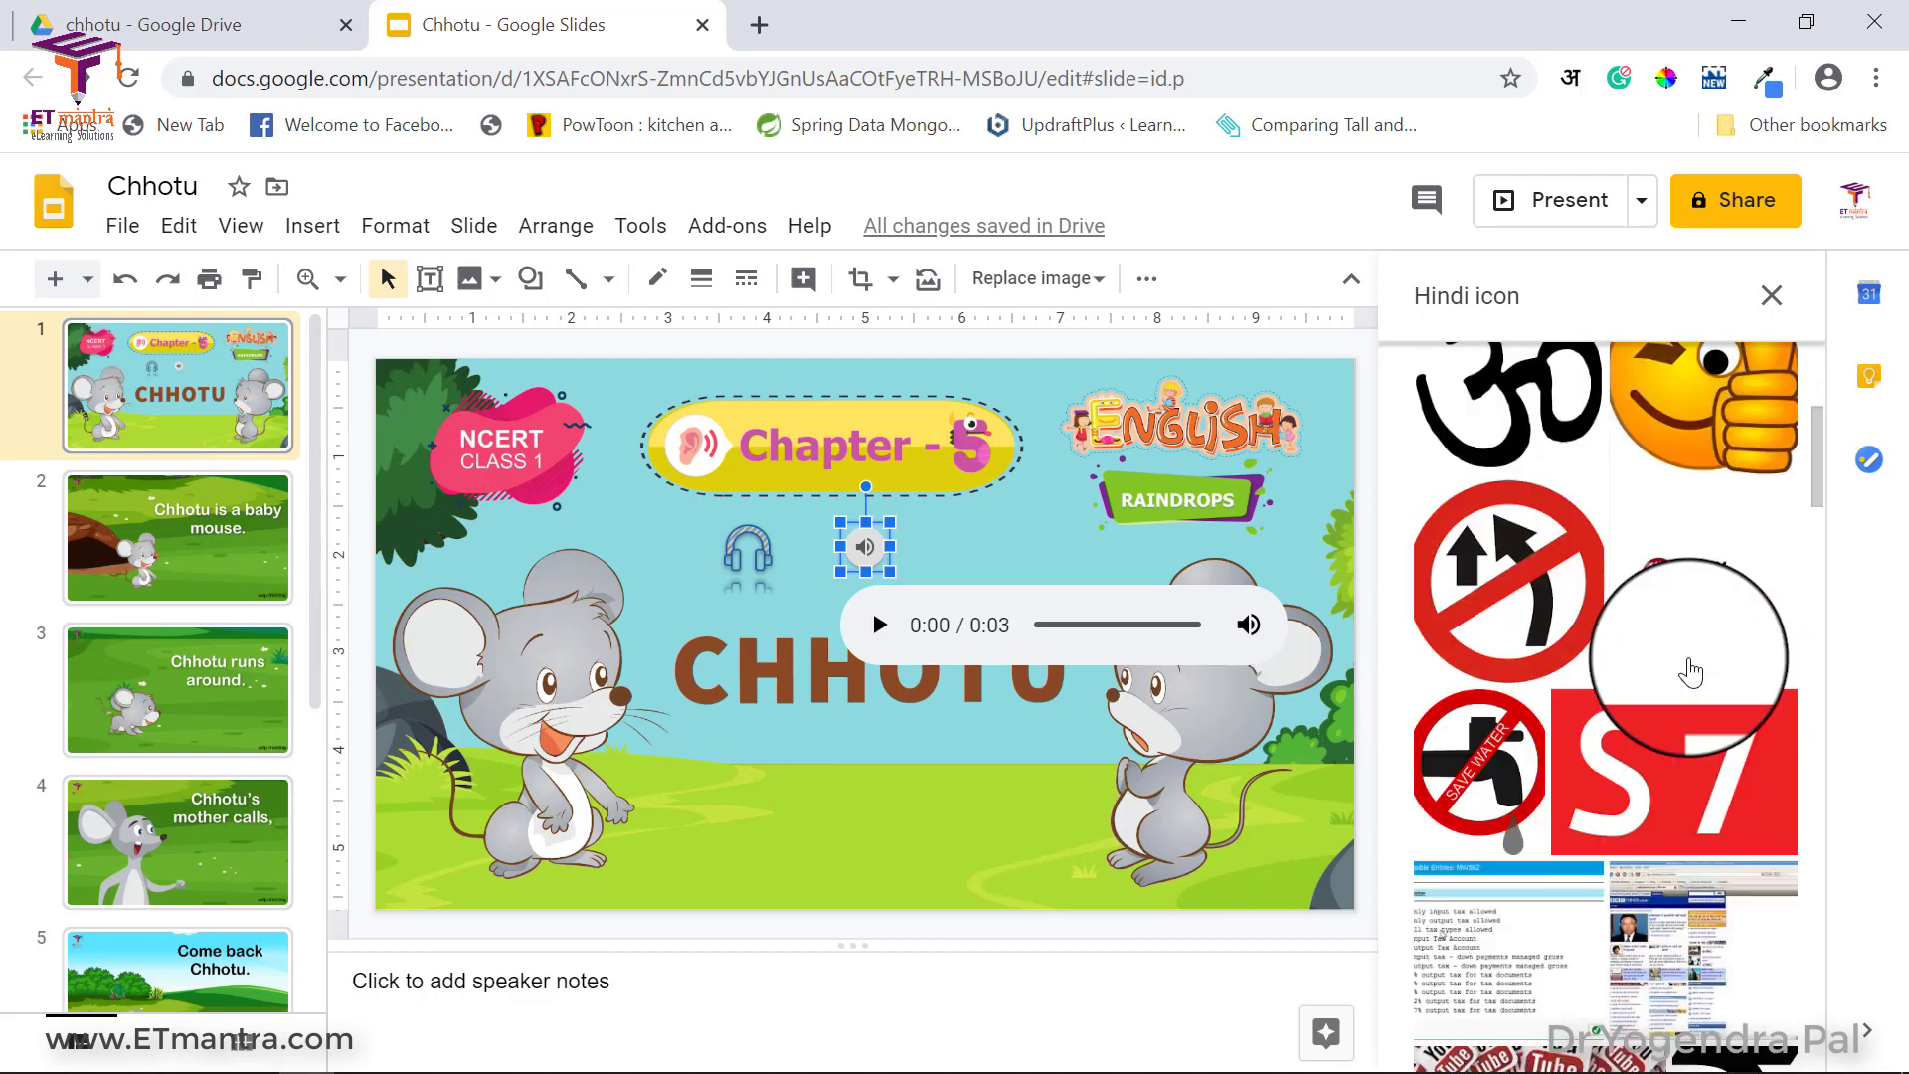
pyautogui.scroll(7, 1690, 671)
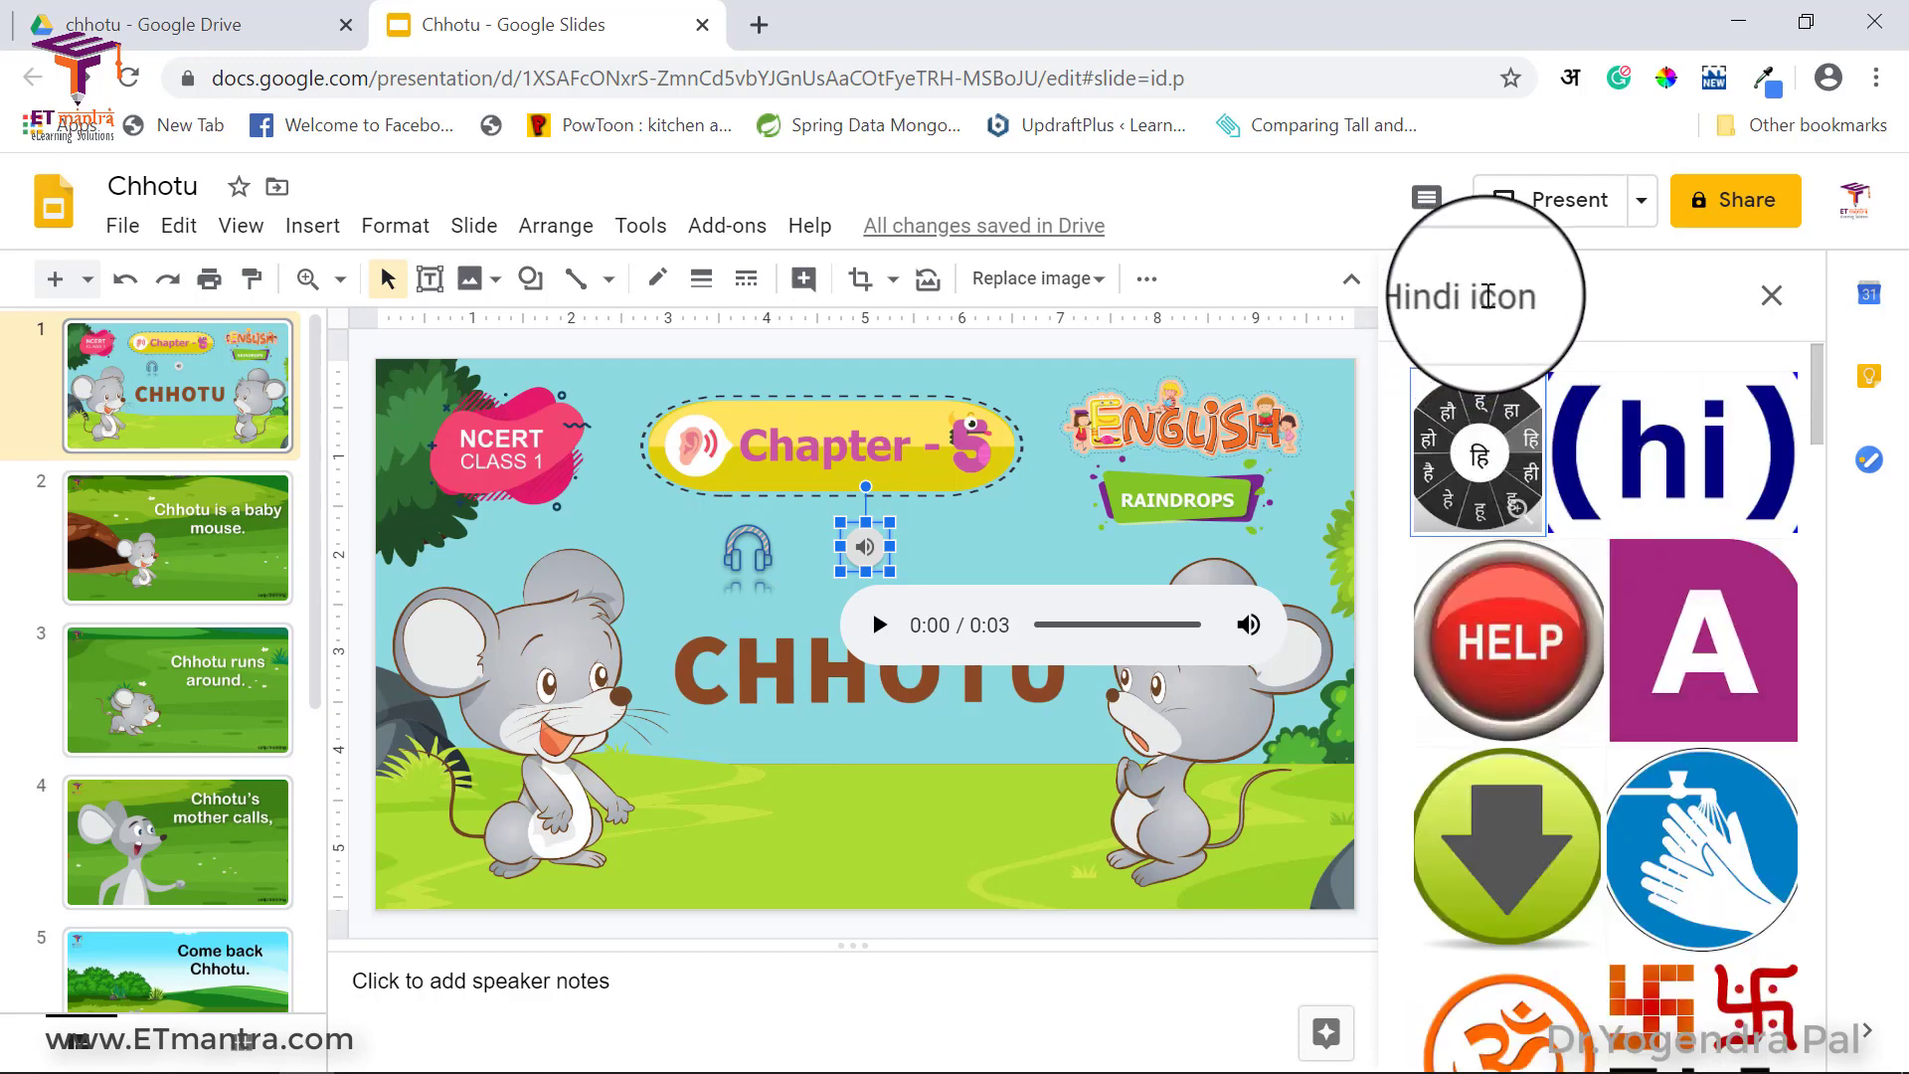
pyautogui.click(1680, 467)
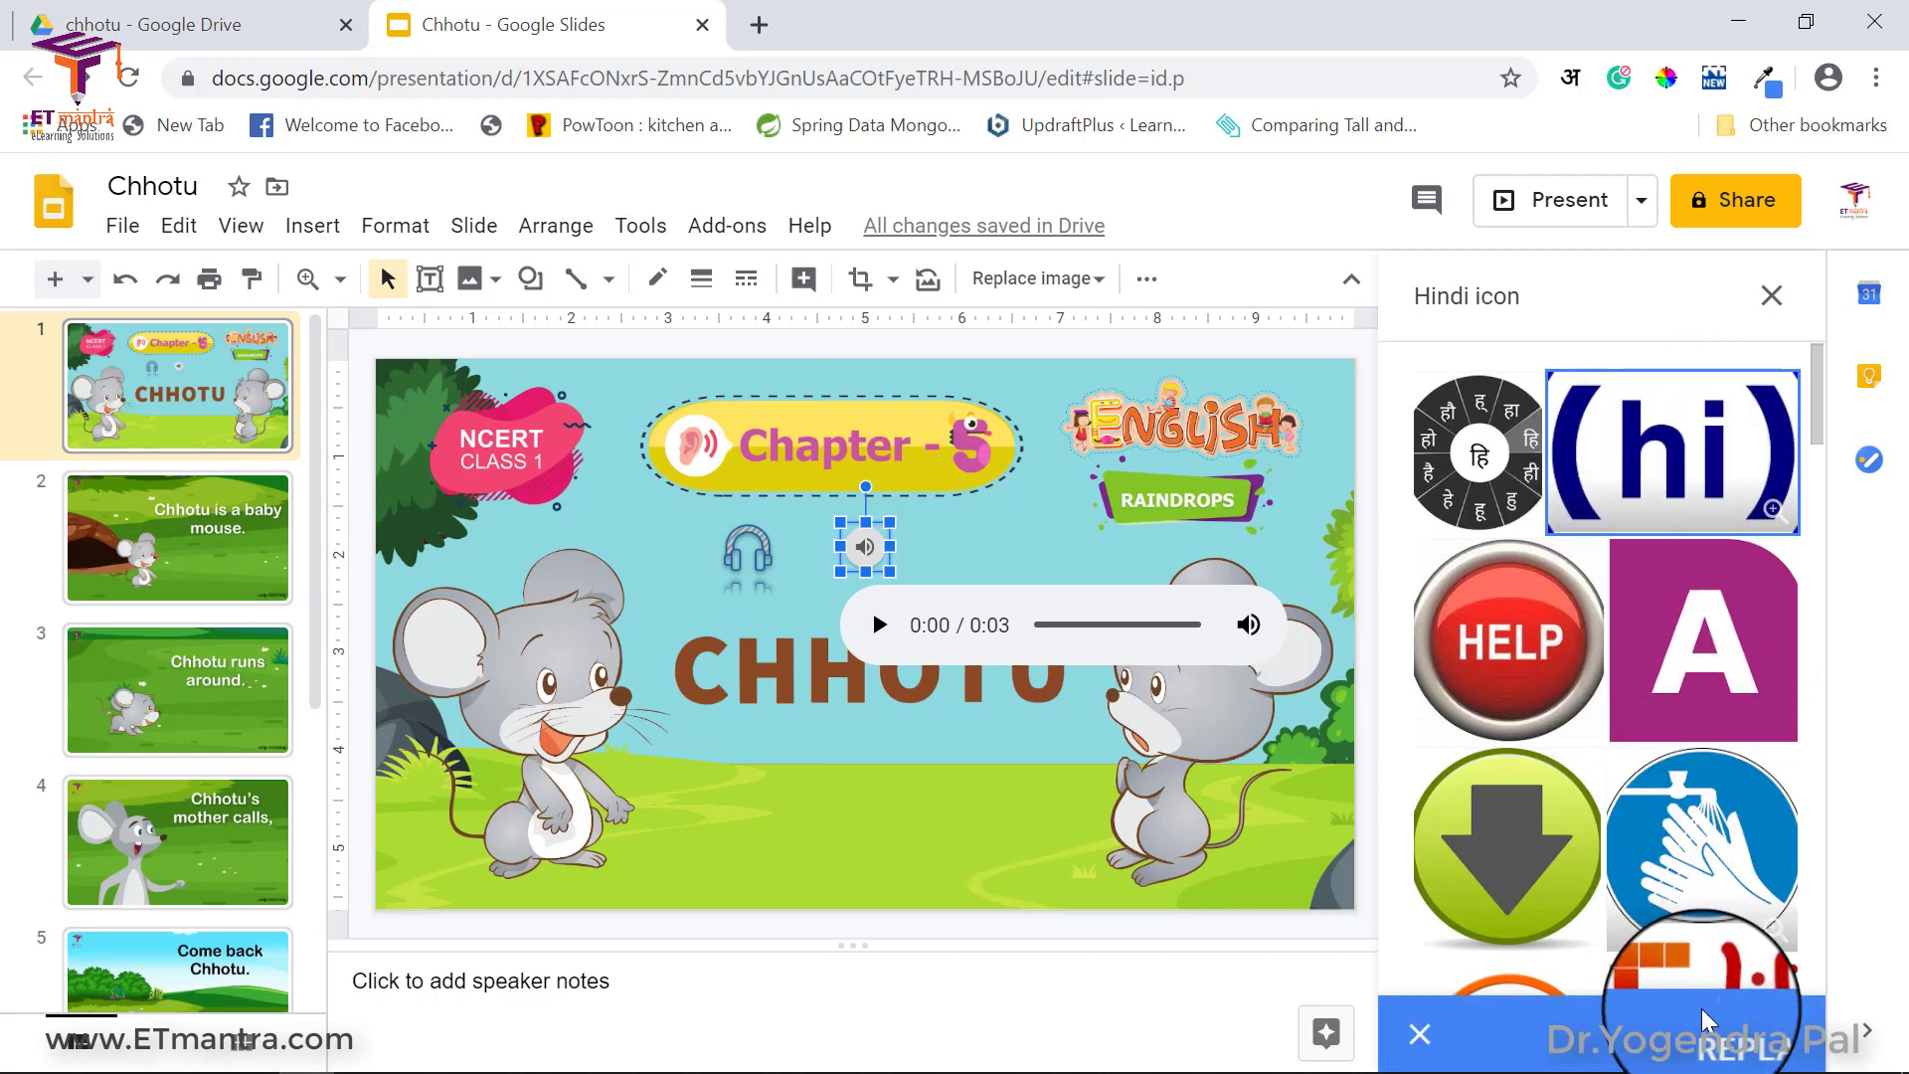
pyautogui.click(1725, 1046)
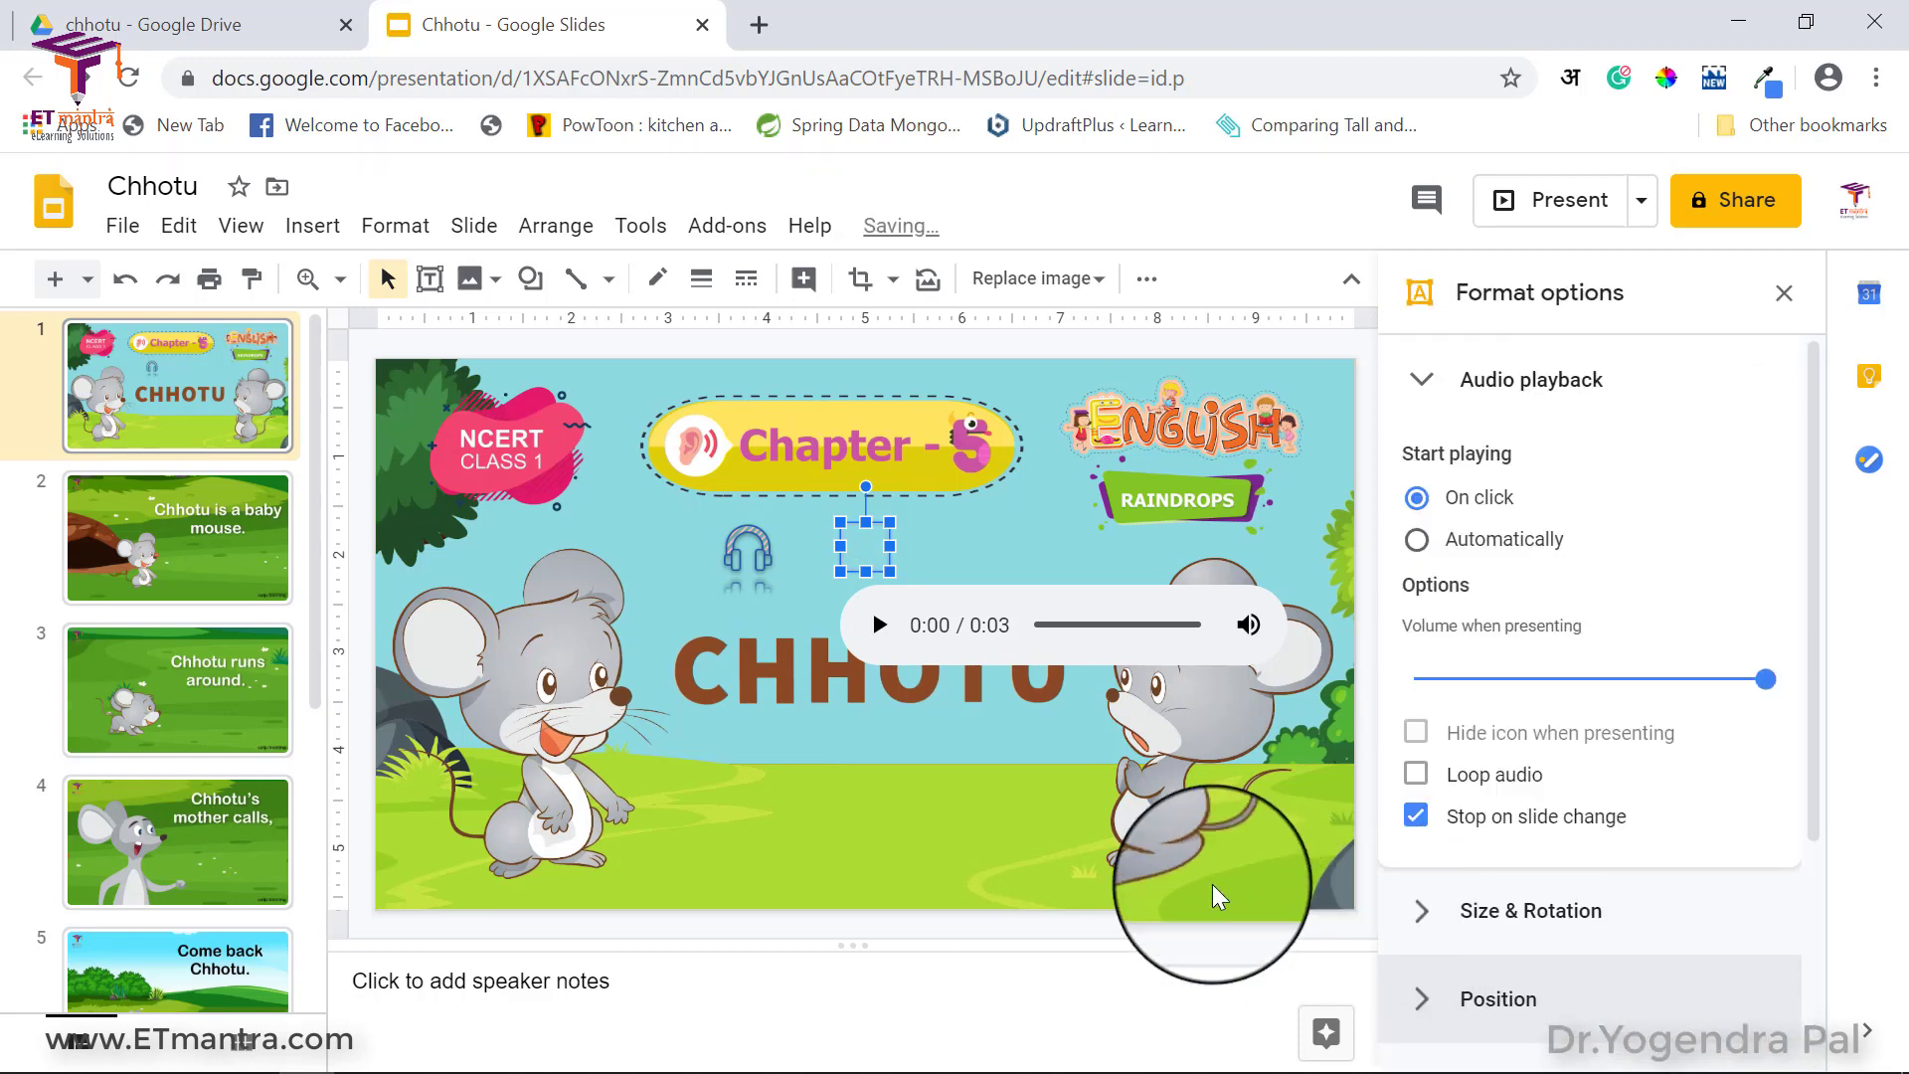
# - Preview the title slide with its headphones and 'hi' icons as a slideshow, then exit
pyautogui.click(945, 770)
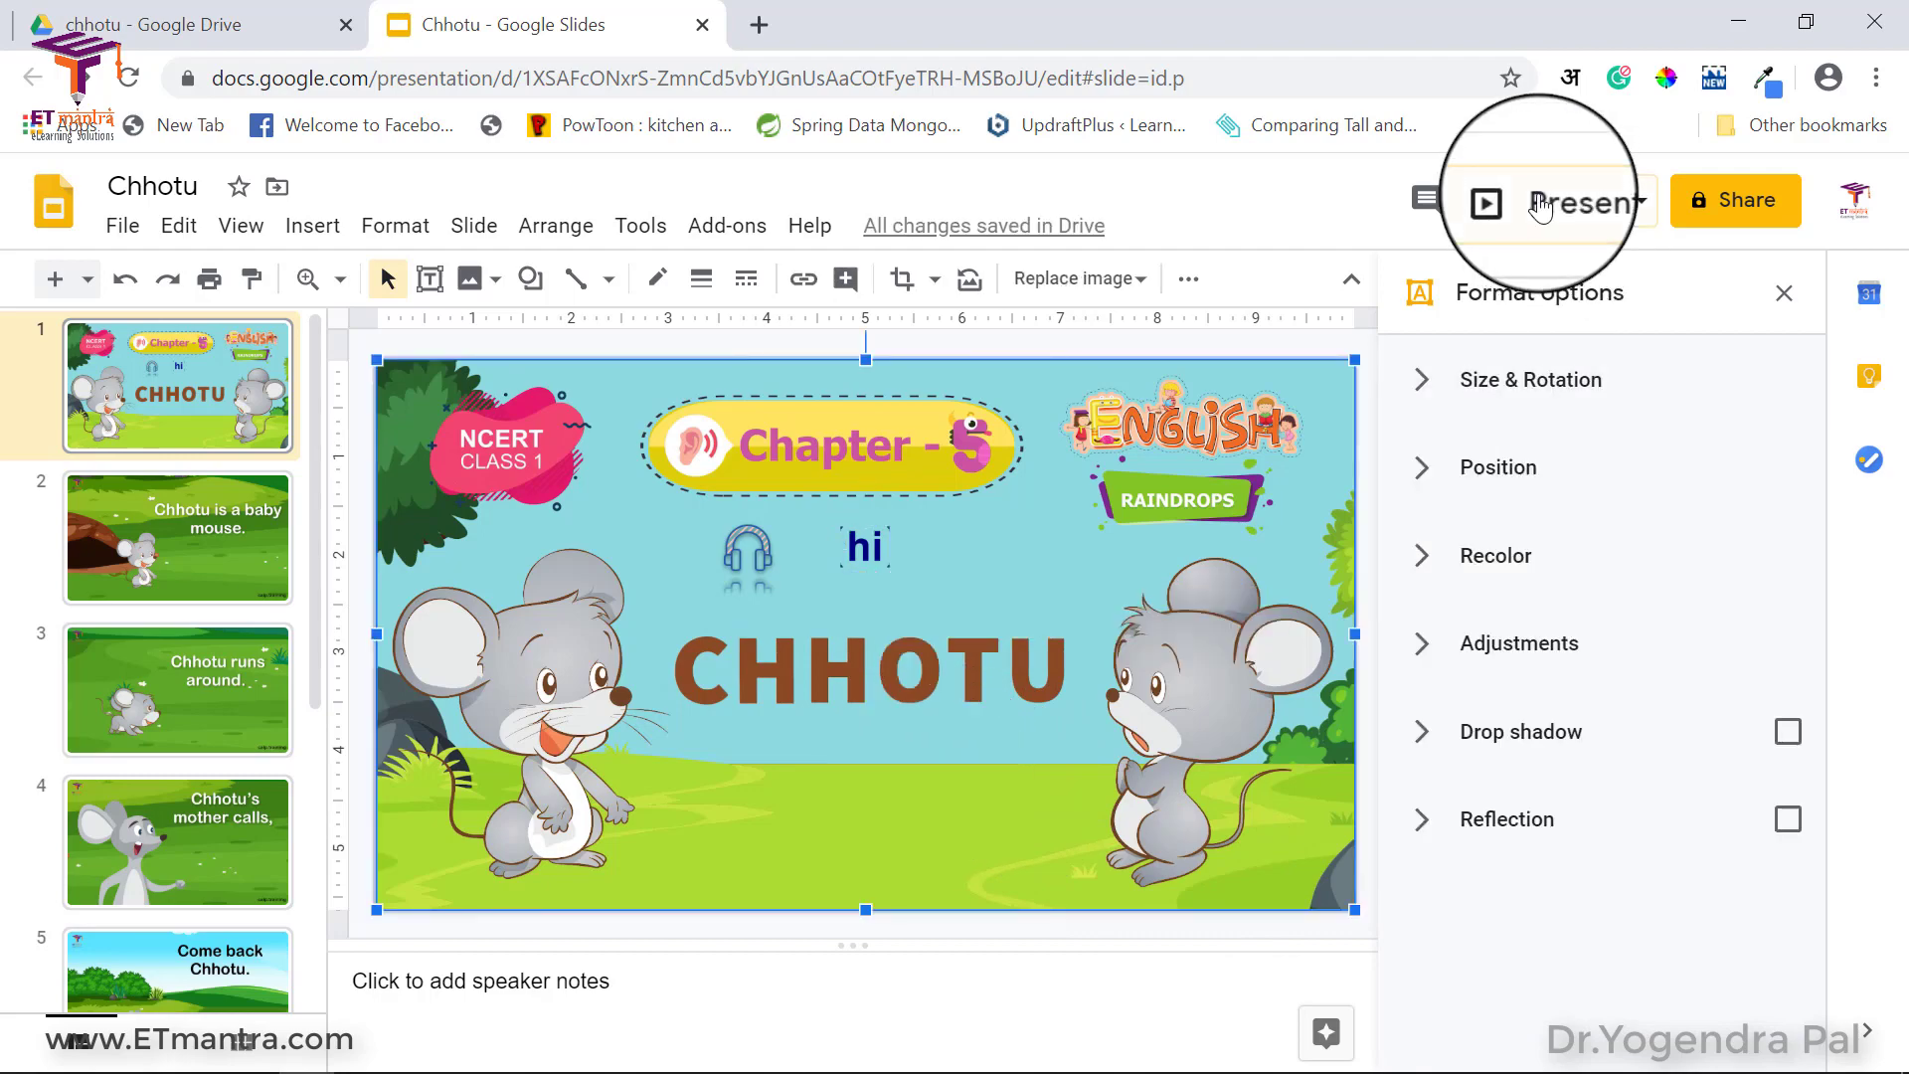
pyautogui.click(1540, 207)
pyautogui.moveTo(751, 393)
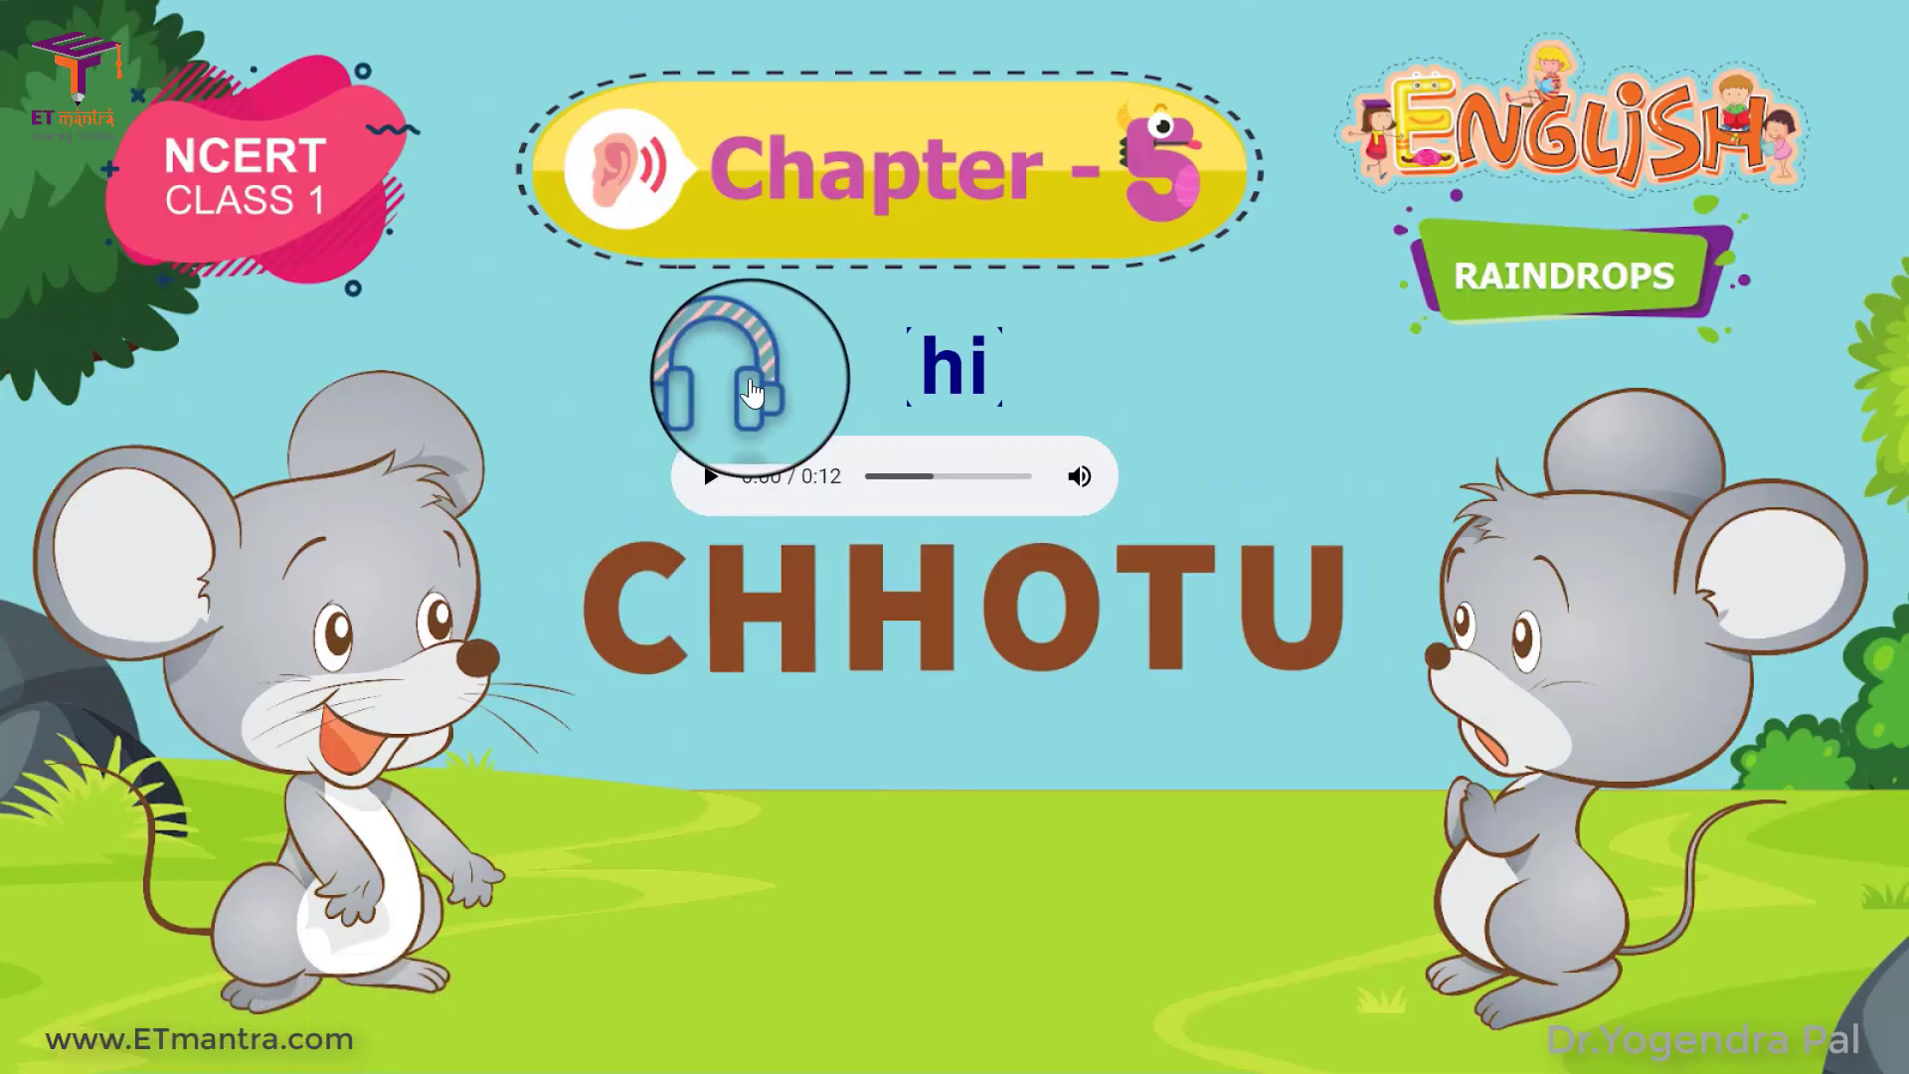
pyautogui.moveTo(979, 403)
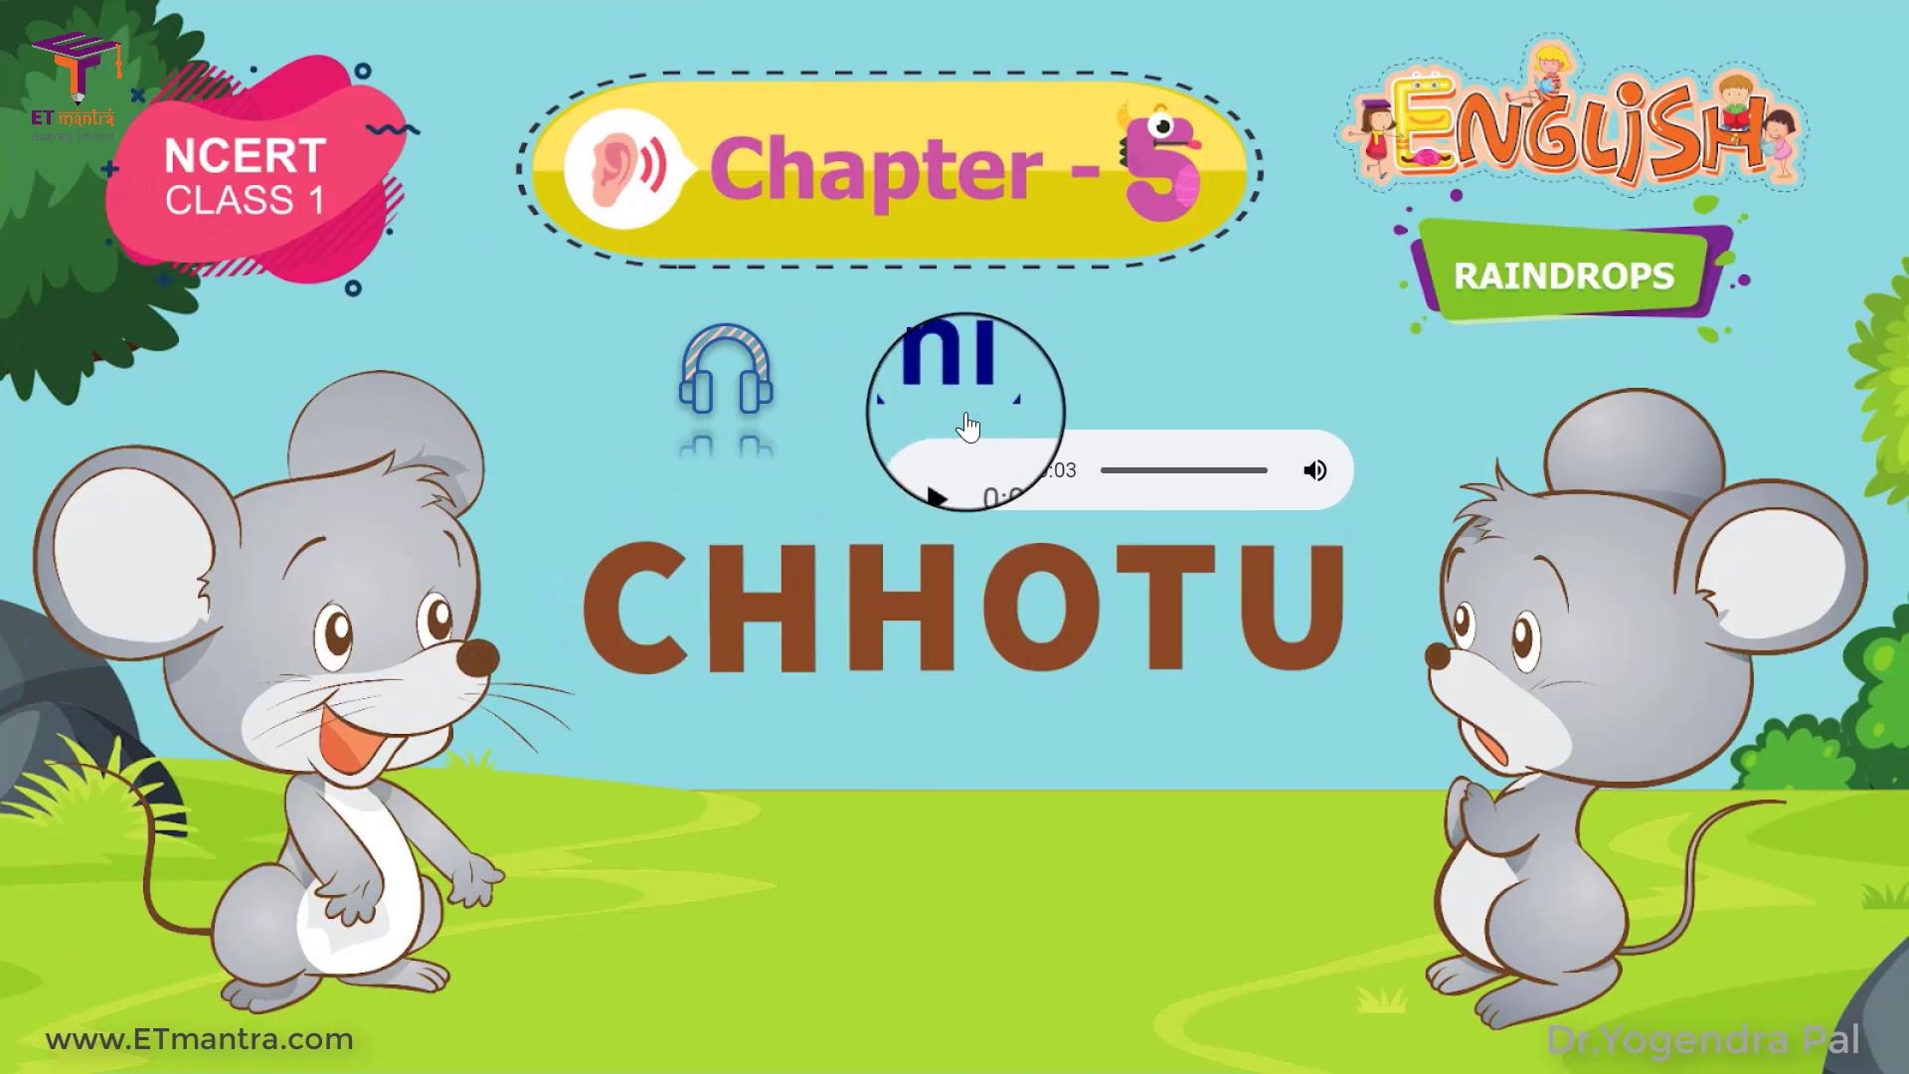
pyautogui.press('Escape')
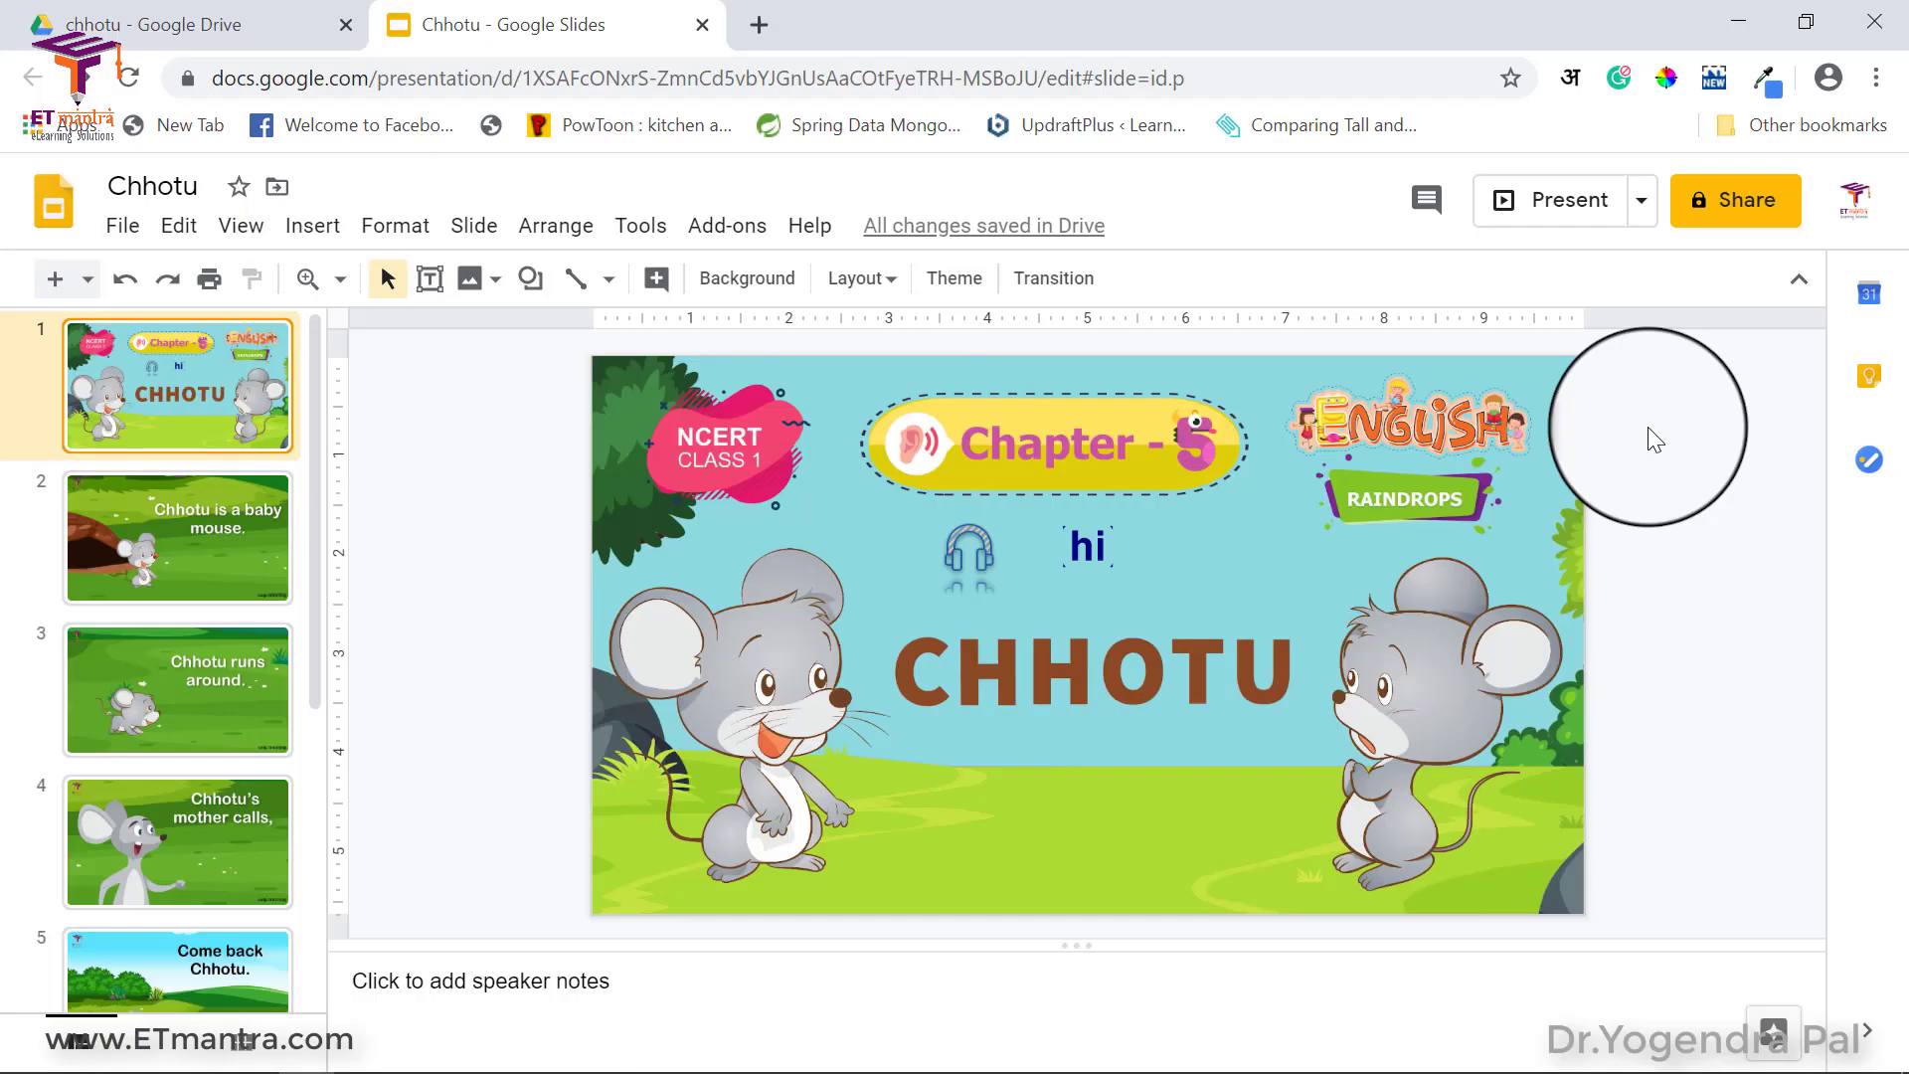